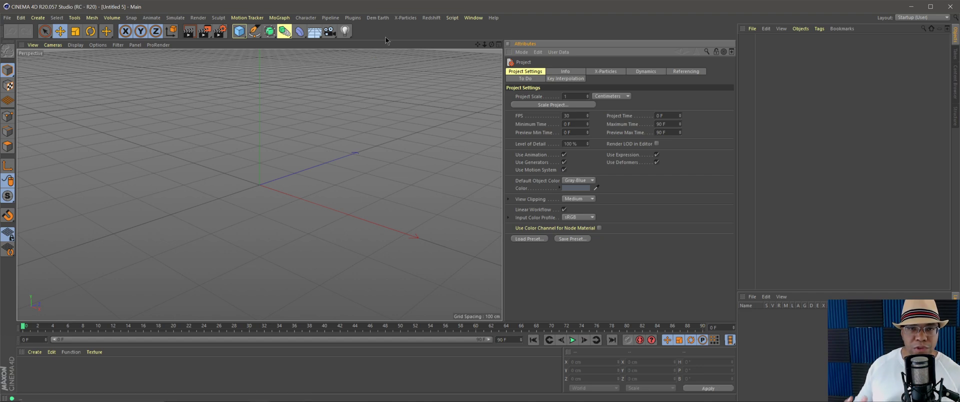
# - Add a Redshift Volume object to the scene
pyautogui.click(431, 17)
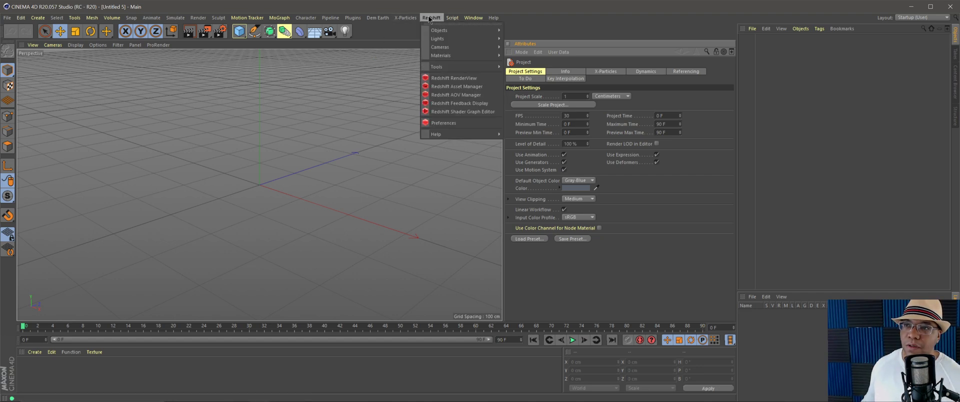
pyautogui.moveTo(436, 31)
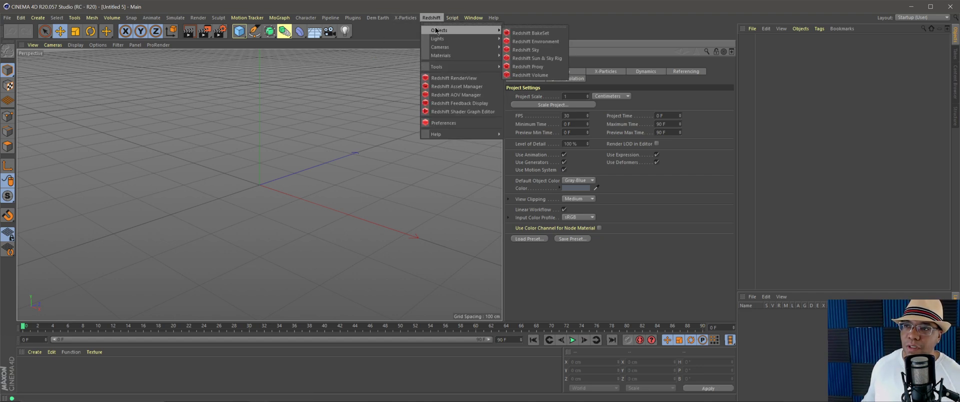
pyautogui.click(530, 75)
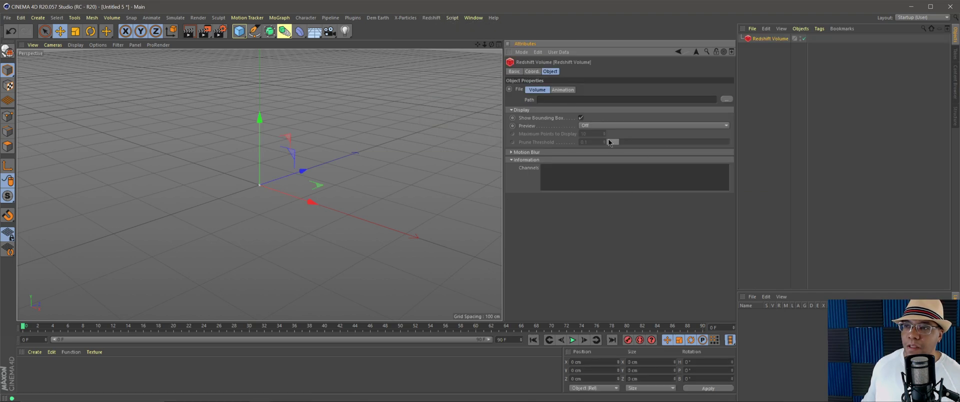
# - Load xpExplosiaFX_000001.vdb from the Cache > Clouds Tutorials > xpExplosiaFX folder as the Redshift Volume's file
pyautogui.click(726, 100)
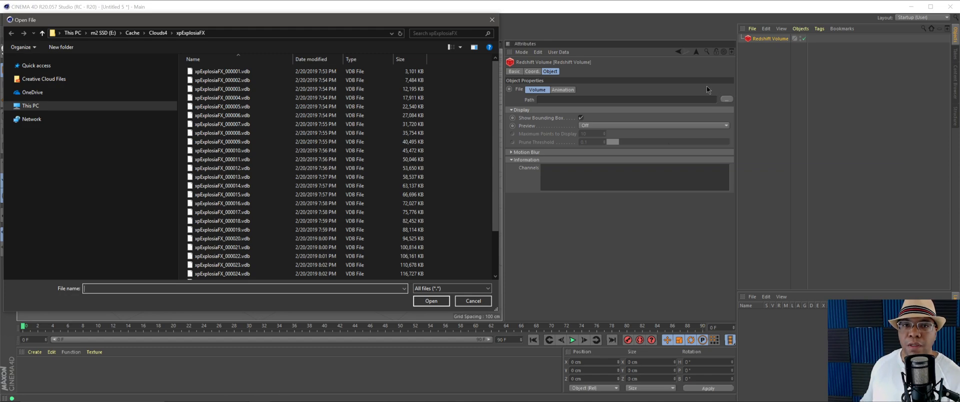
pyautogui.click(133, 33)
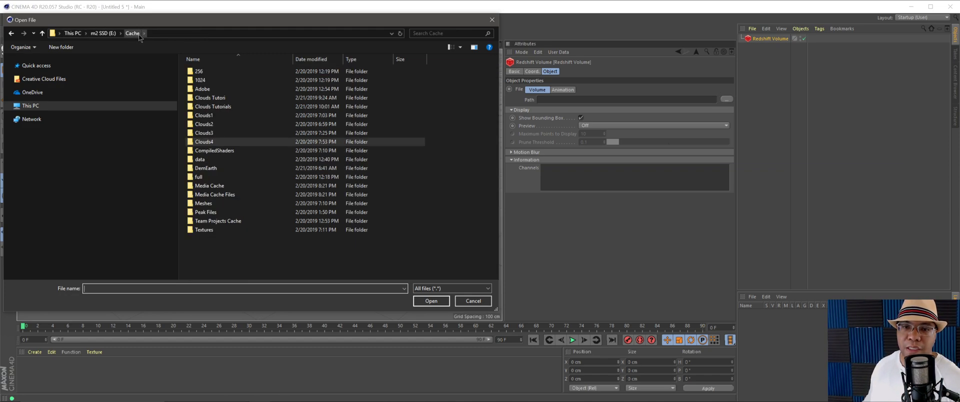
pyautogui.doubleClick(230, 108)
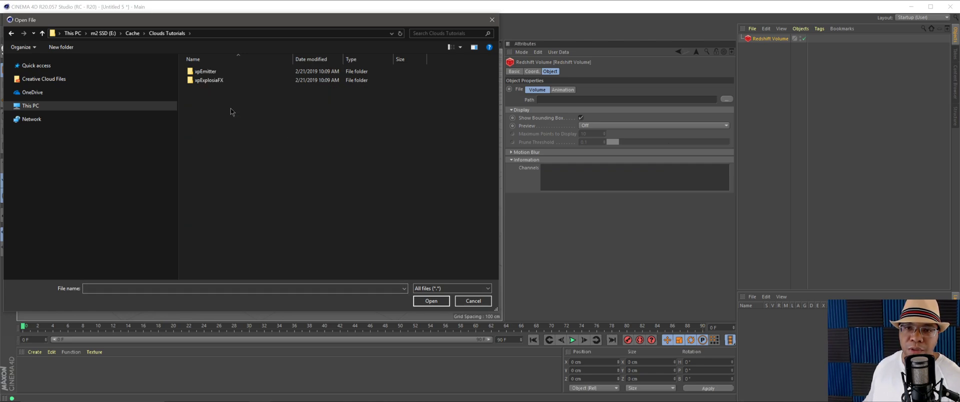
pyautogui.doubleClick(224, 81)
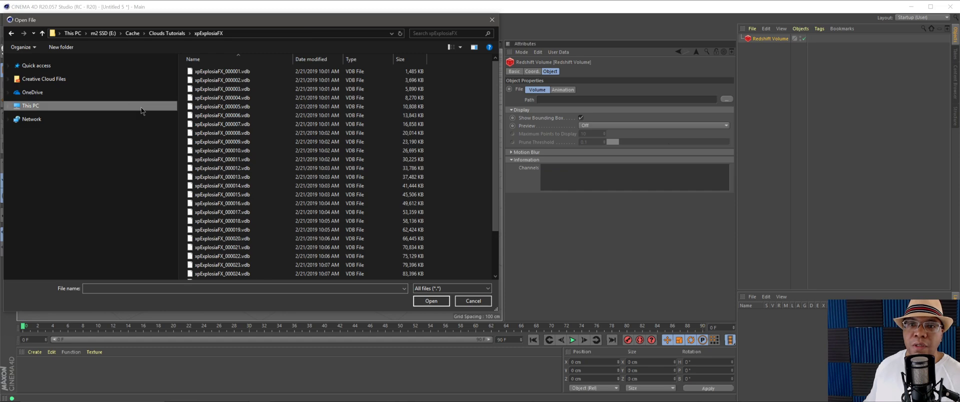
pyautogui.click(223, 72)
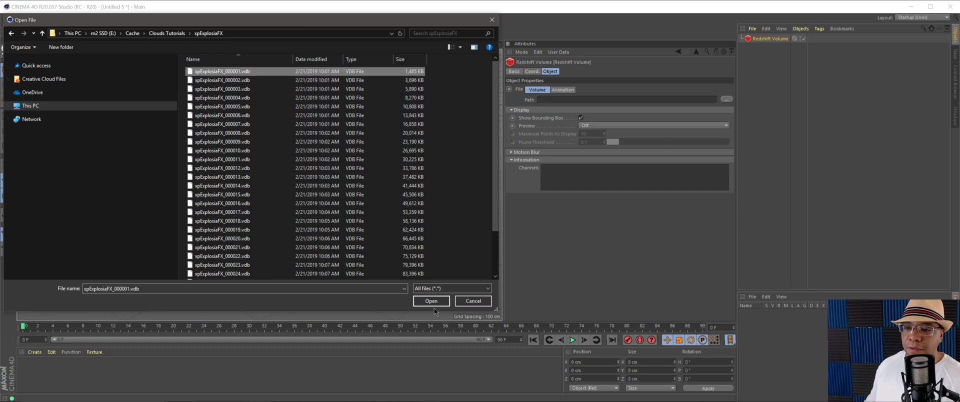
pyautogui.click(434, 303)
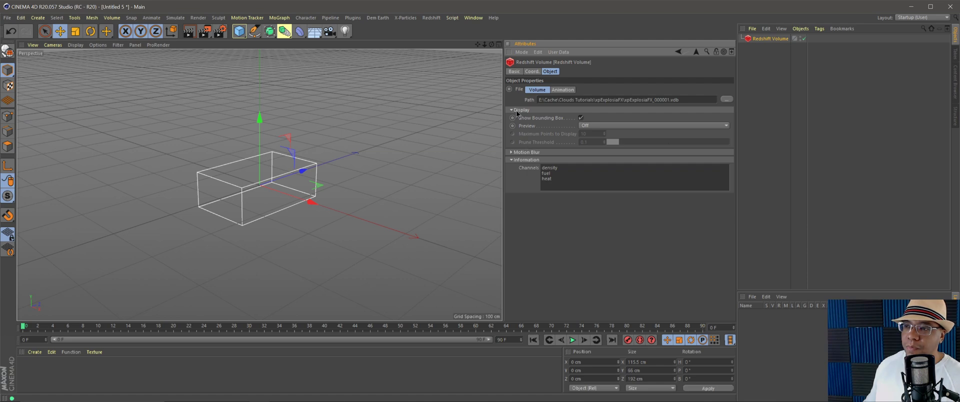
# - Set the Redshift Volume's preview to Points with the maximum points to display at 100
pyautogui.click(584, 126)
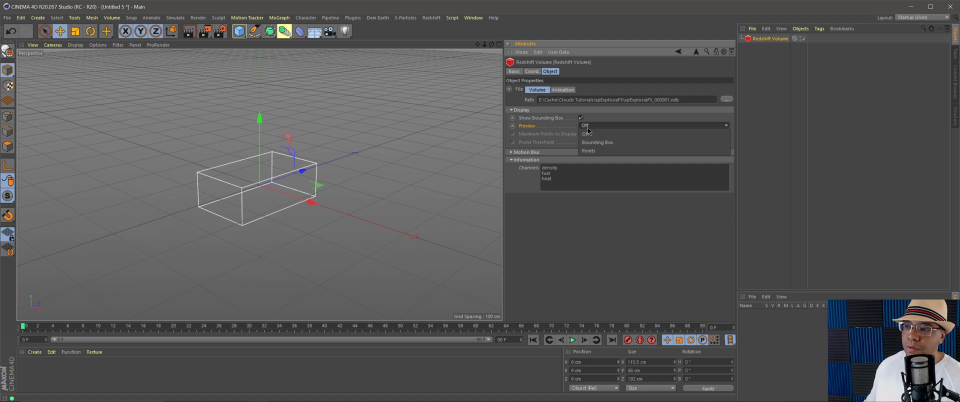
pyautogui.click(596, 152)
pyautogui.click(596, 134)
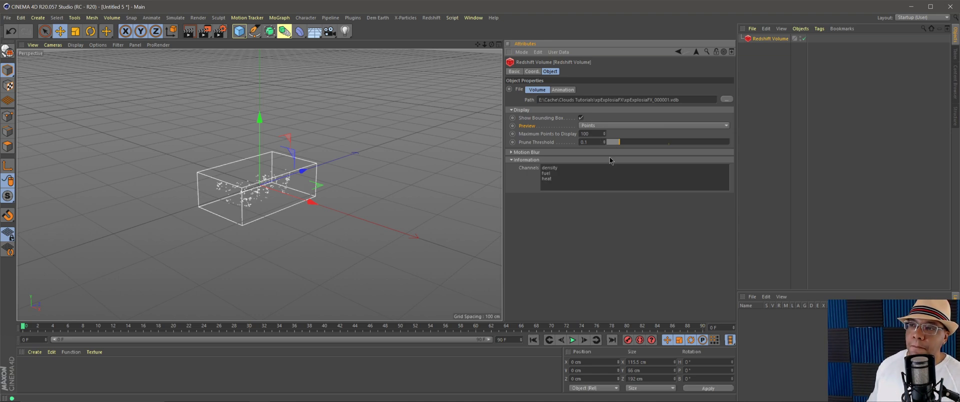
# - Set the volume's animation mode to Simple, detect the frames of the VDB sequence, and scrub the timeline to frame 6
pyautogui.click(563, 90)
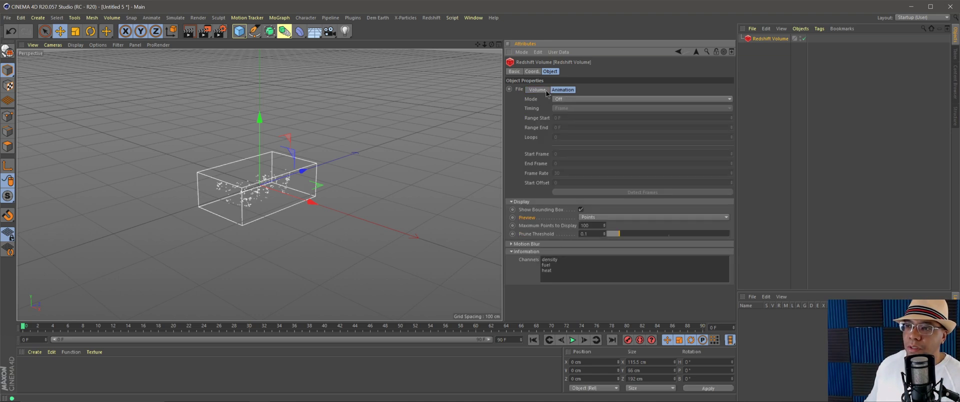
pyautogui.click(560, 96)
pyautogui.click(564, 114)
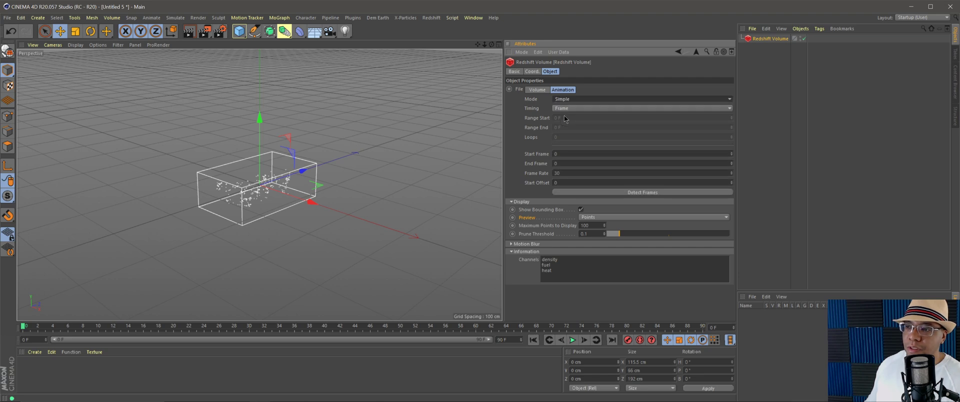
pyautogui.click(637, 192)
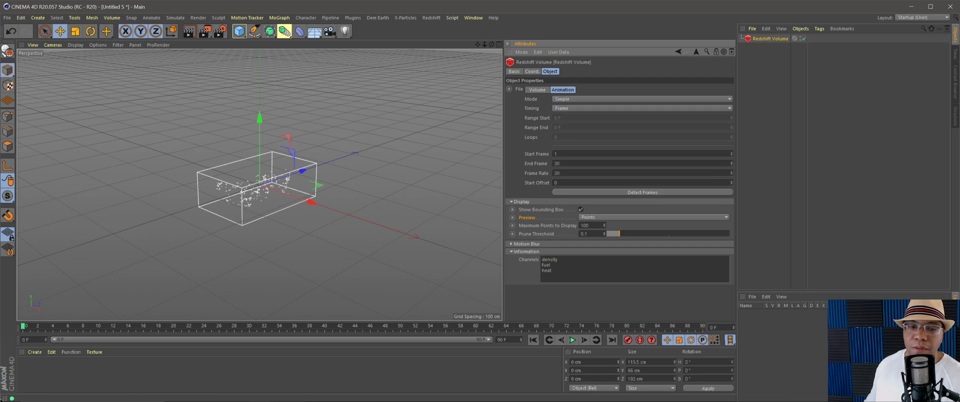
pyautogui.moveTo(23, 330); pyautogui.dragTo(68, 328)
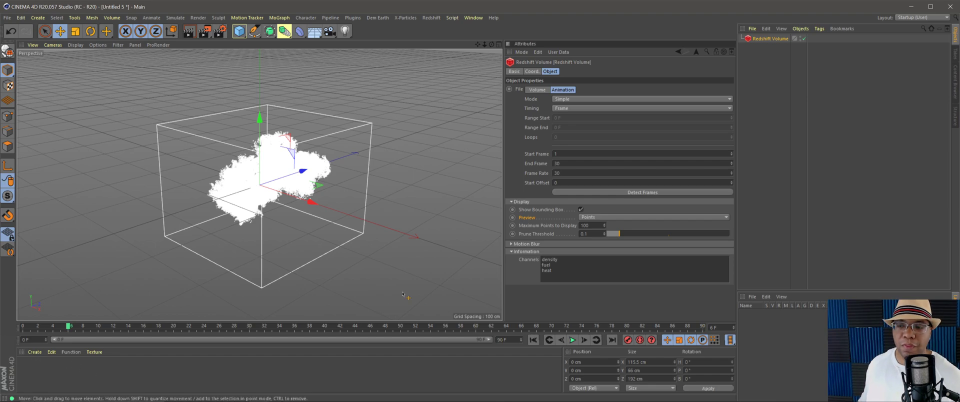
# - Set the project's end frame to 30 and move the playhead to frame 16
pyautogui.click(503, 340)
pyautogui.write('30')
pyautogui.press('Return')
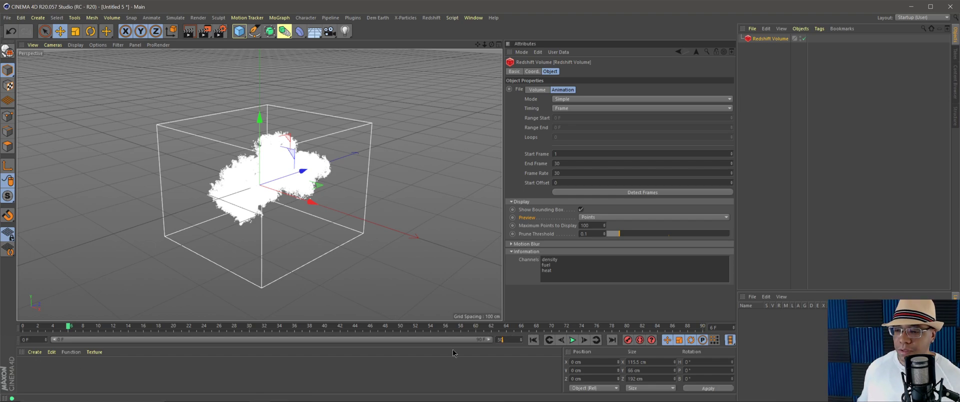
pyautogui.moveTo(156, 320); pyautogui.dragTo(385, 305)
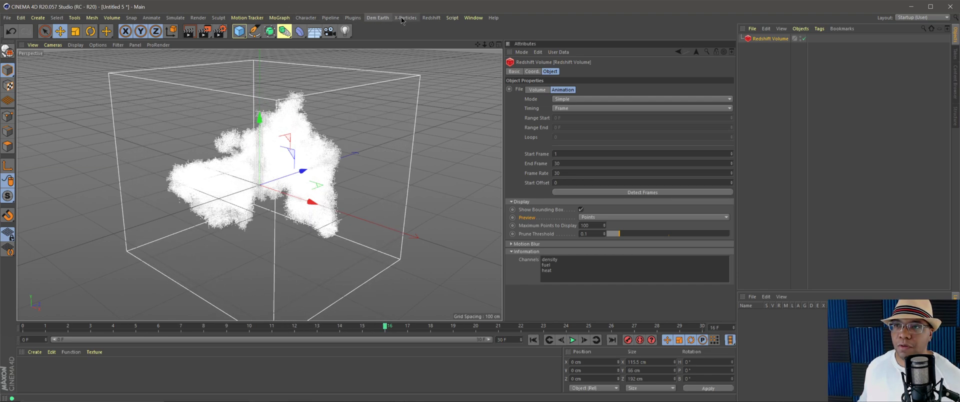
# - Bring up the Redshift RenderView, start a render of the volume, and minimise the window
pyautogui.click(432, 18)
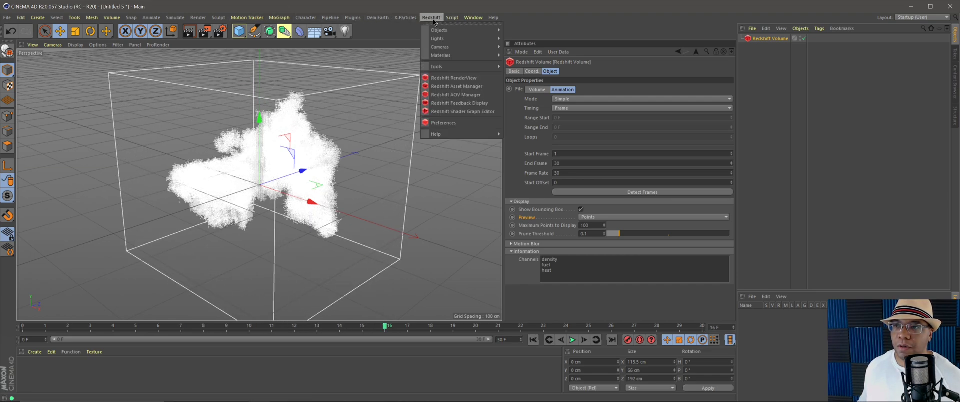
pyautogui.click(447, 77)
pyautogui.click(302, 38)
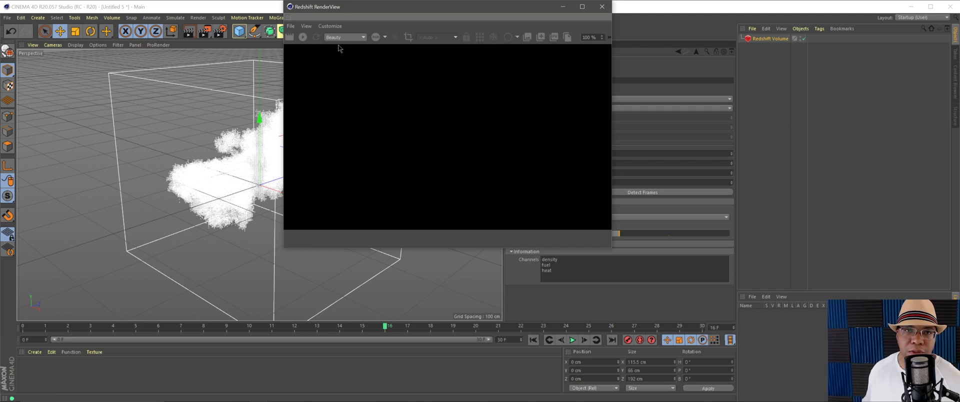
pyautogui.click(563, 7)
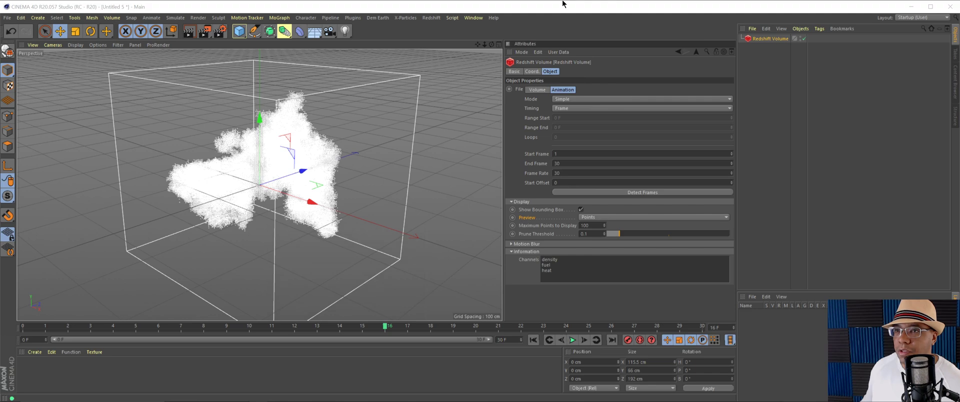
# - Create a Redshift Volume material
pyautogui.click(431, 18)
pyautogui.moveTo(453, 56)
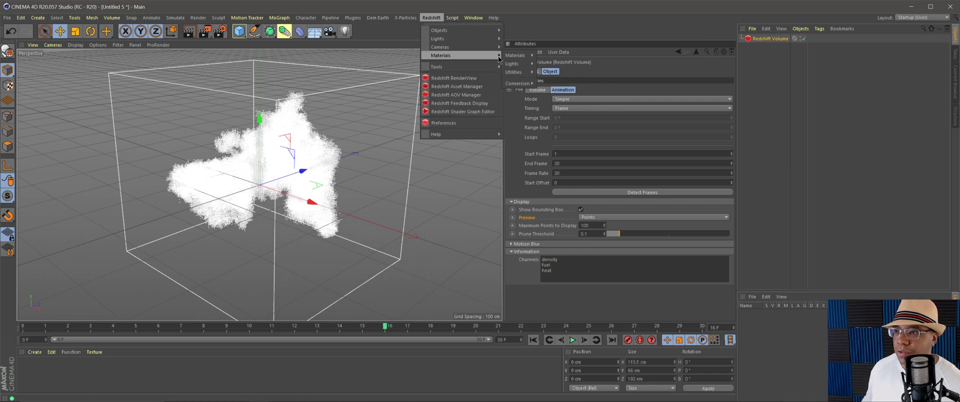
pyautogui.moveTo(517, 56)
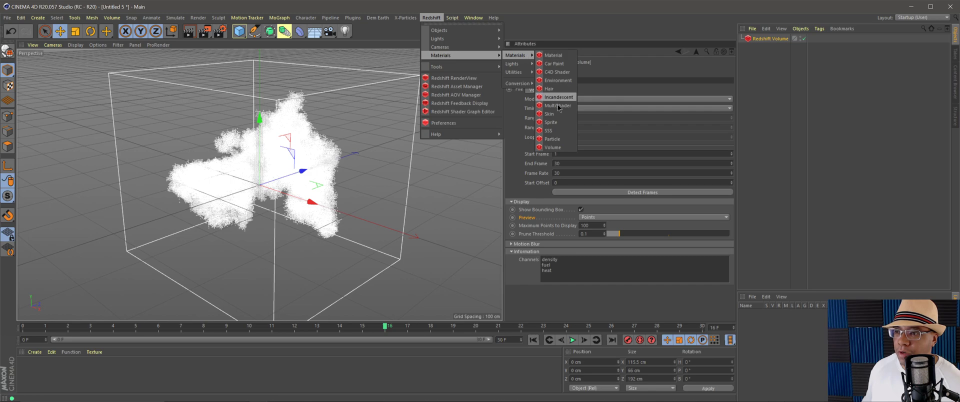
pyautogui.click(552, 148)
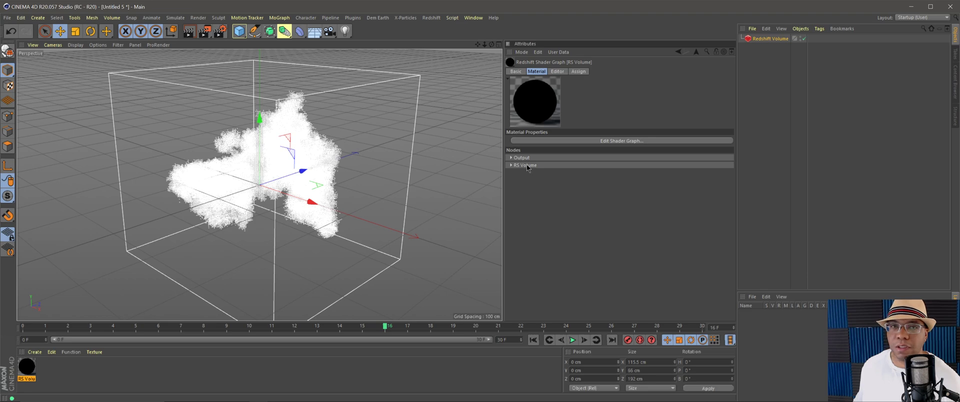
# - Set the RS Volume material's Scatter channel to the volume's heat channel and assign the material to the Redshift Volume
pyautogui.click(510, 166)
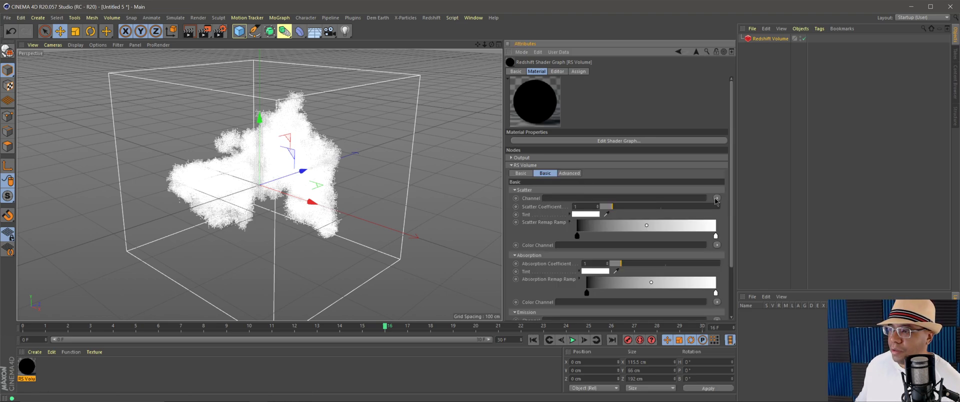
pyautogui.click(717, 198)
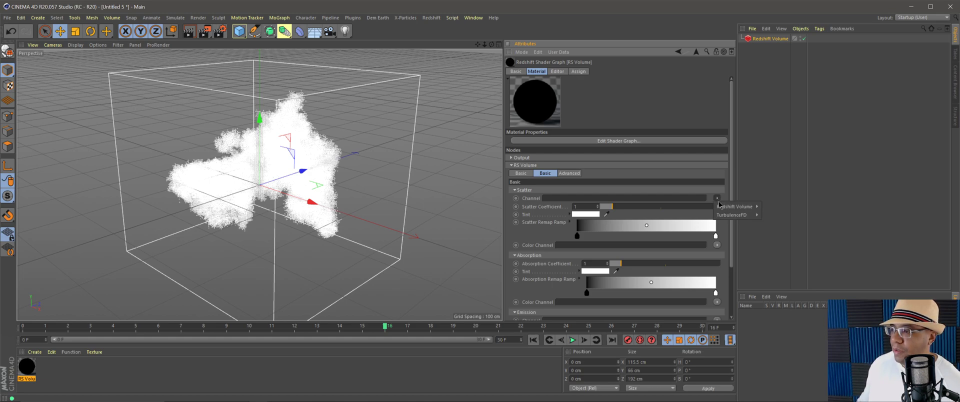
pyautogui.moveTo(717, 206)
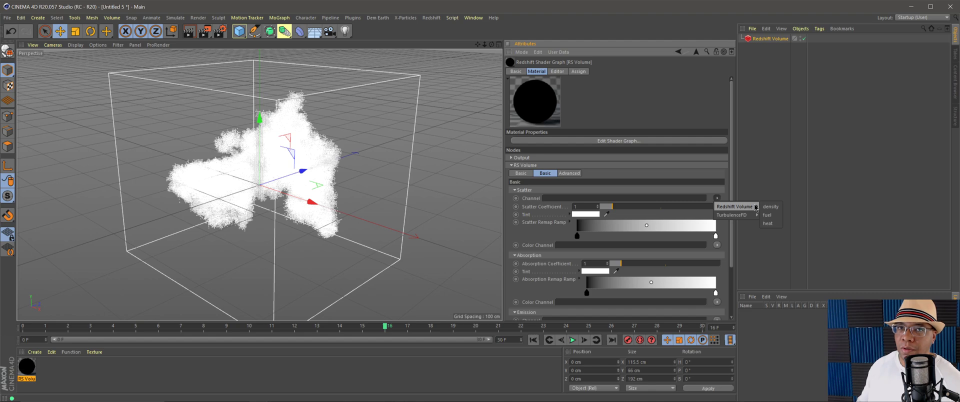
pyautogui.click(769, 227)
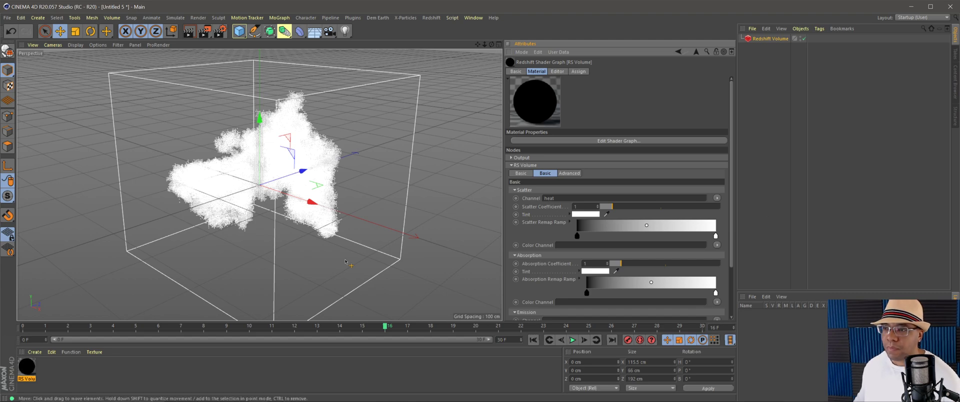
pyautogui.moveTo(24, 373); pyautogui.dragTo(778, 39)
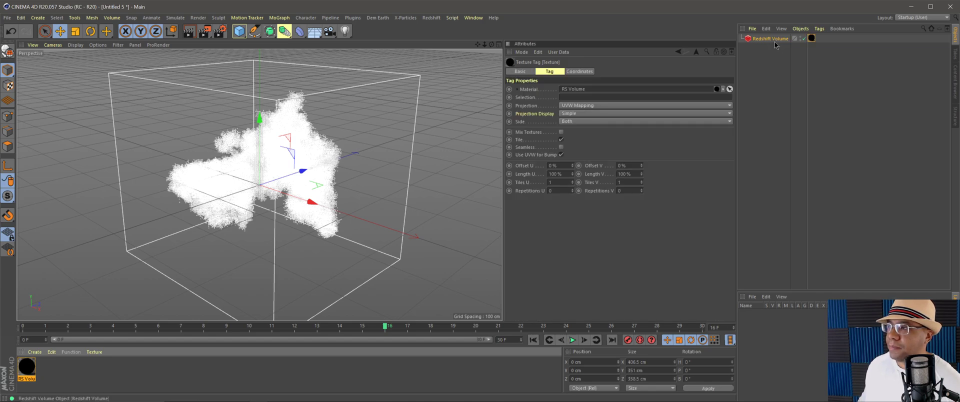
# - Restore the Redshift RenderView and test-render the volume with its assigned material
pyautogui.moveTo(229, 385)
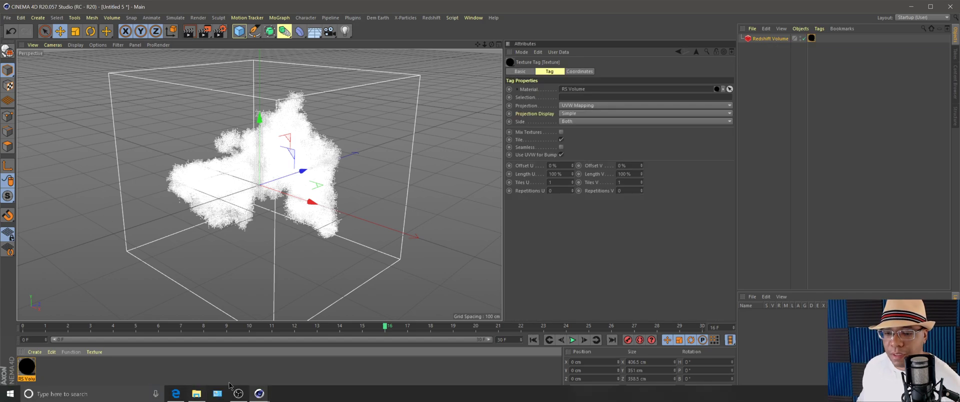
pyautogui.moveTo(259, 394)
pyautogui.click(306, 363)
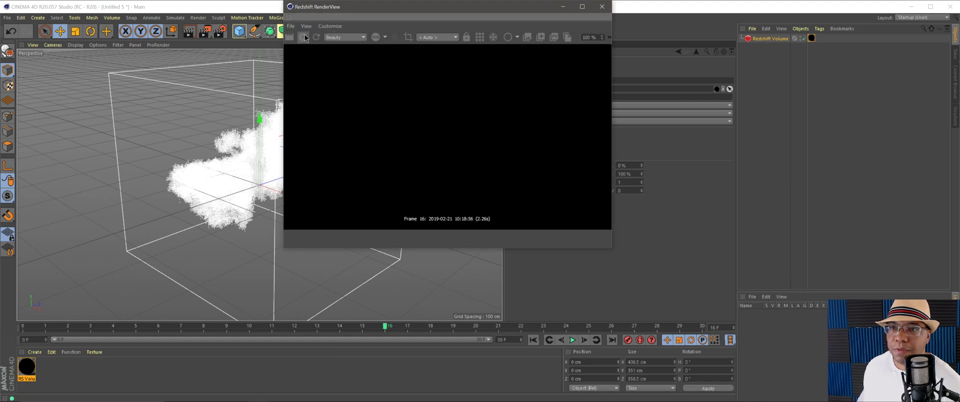
pyautogui.click(303, 37)
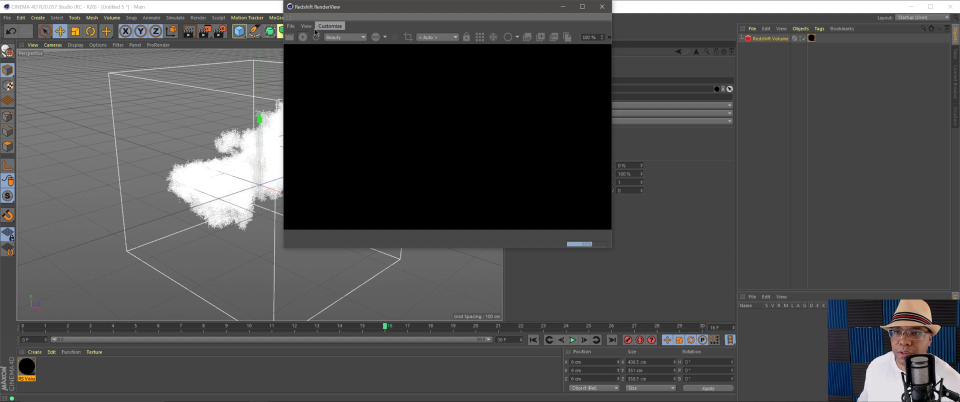
pyautogui.click(305, 38)
# - Add a Redshift Dome Light to the scene and move the RenderView window clear of the light's attributes
pyautogui.moveTo(371, 7); pyautogui.dragTo(365, 94)
pyautogui.click(431, 18)
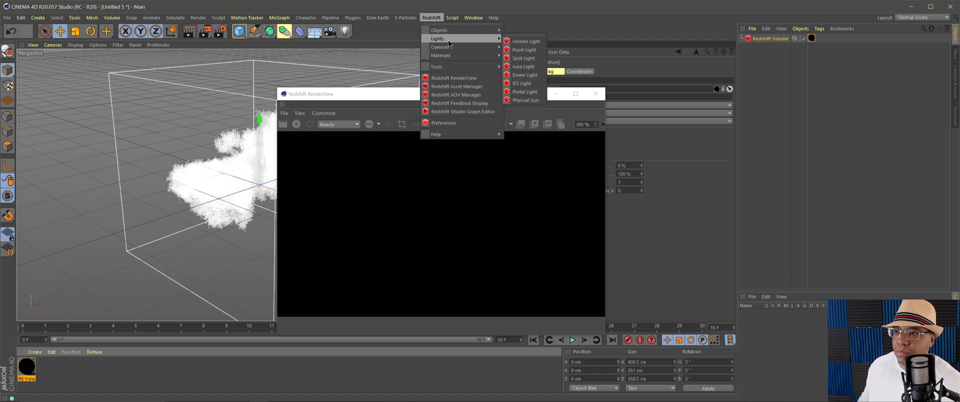
pyautogui.moveTo(492, 39)
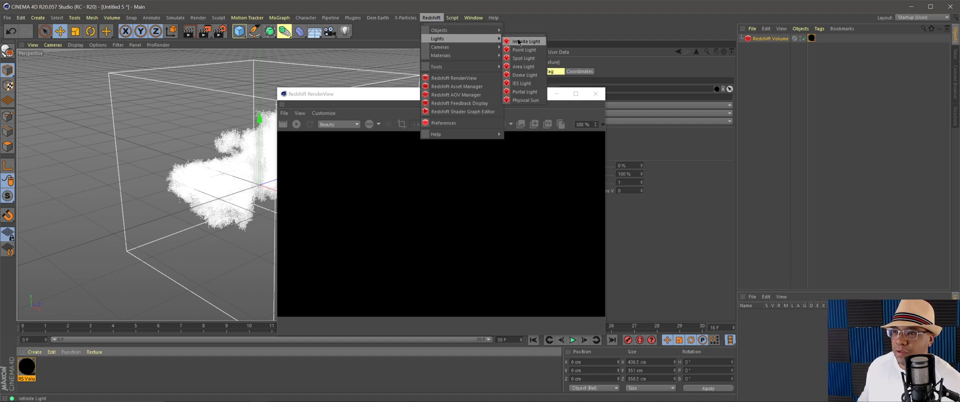
pyautogui.click(523, 75)
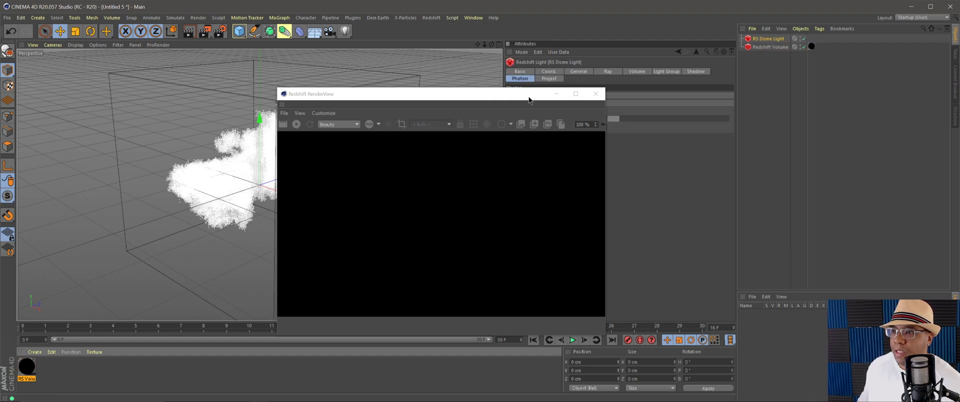
pyautogui.moveTo(529, 97); pyautogui.dragTo(392, 91)
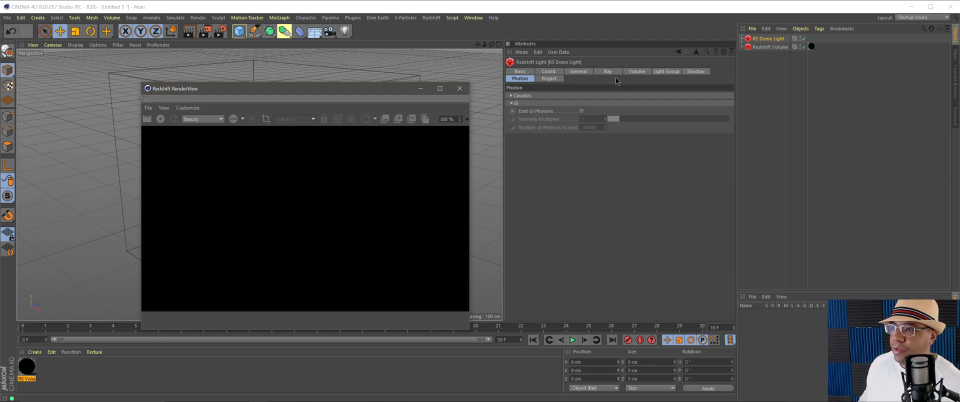
# - Set the dome light's volume Contribution Scale to 1 and test-render the cloud from several view angles
pyautogui.click(633, 72)
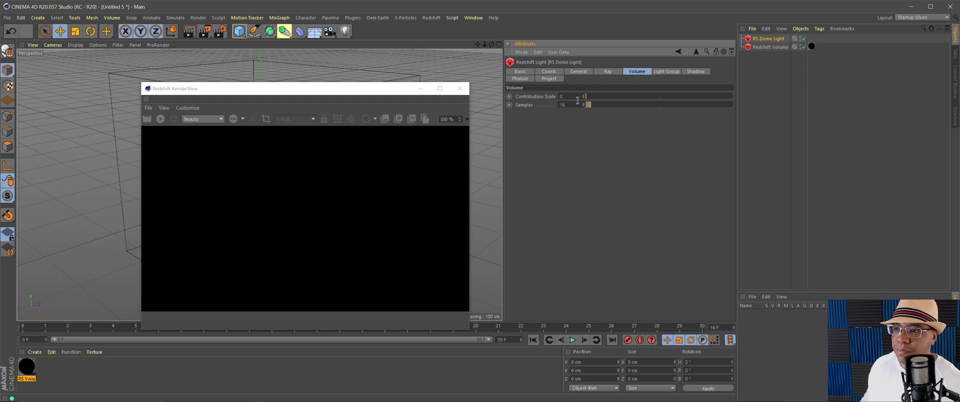
pyautogui.moveTo(587, 97); pyautogui.dragTo(725, 98)
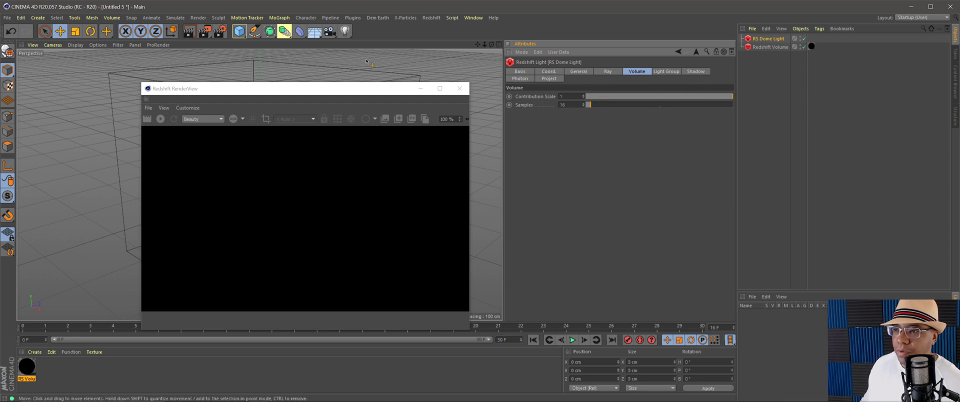
pyautogui.click(160, 120)
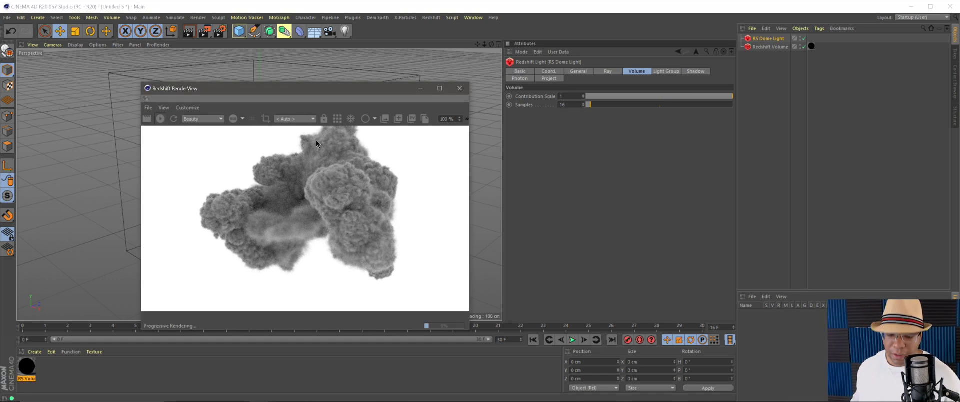
pyautogui.click(480, 196)
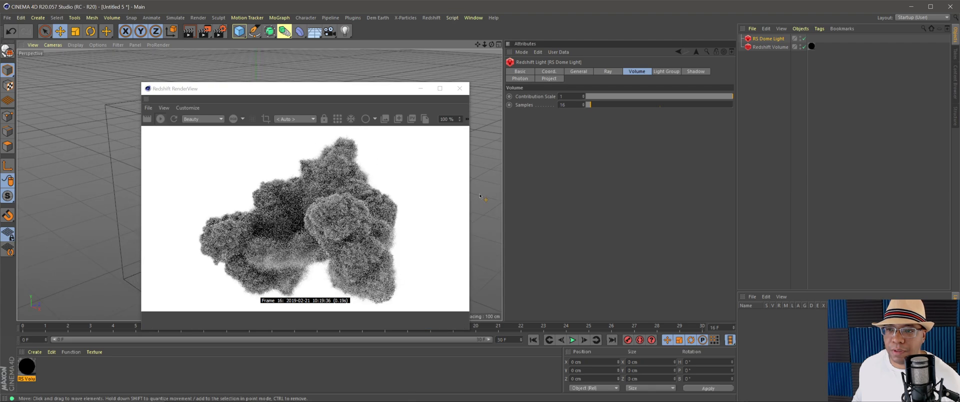
pyautogui.keyDown('alt'); pyautogui.moveTo(480, 196); pyautogui.dragTo(449, 206); pyautogui.keyUp('alt')
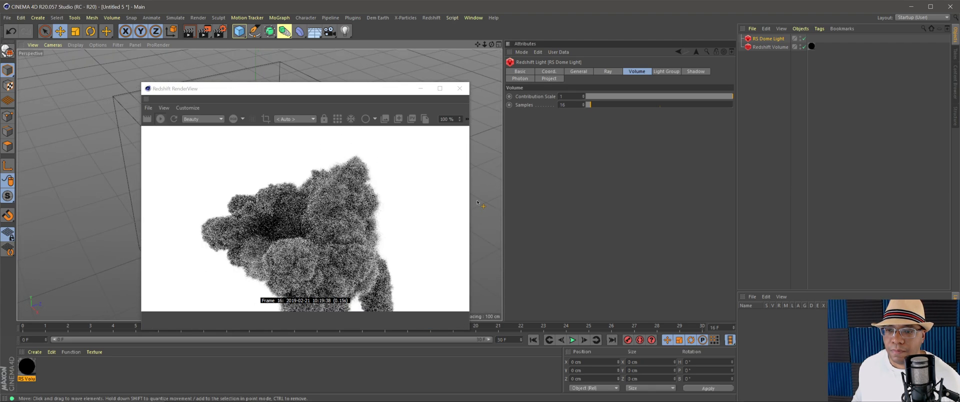
pyautogui.keyDown('alt'); pyautogui.moveTo(478, 203); pyautogui.dragTo(468, 181); pyautogui.keyUp('alt')
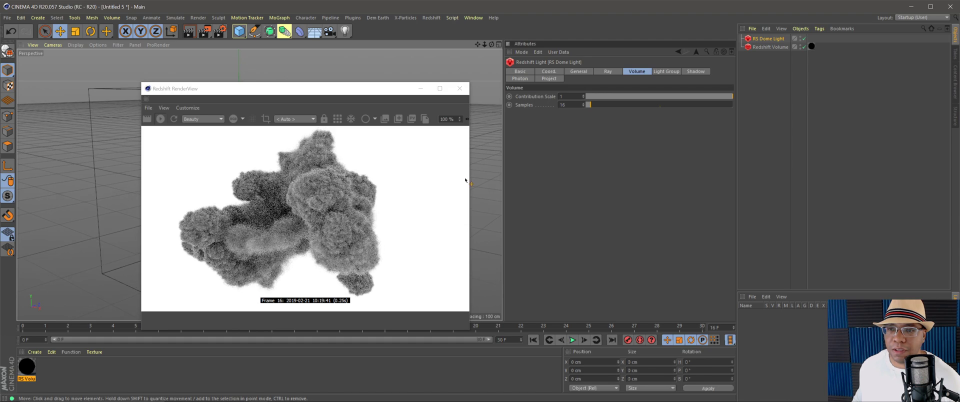
pyautogui.click(174, 120)
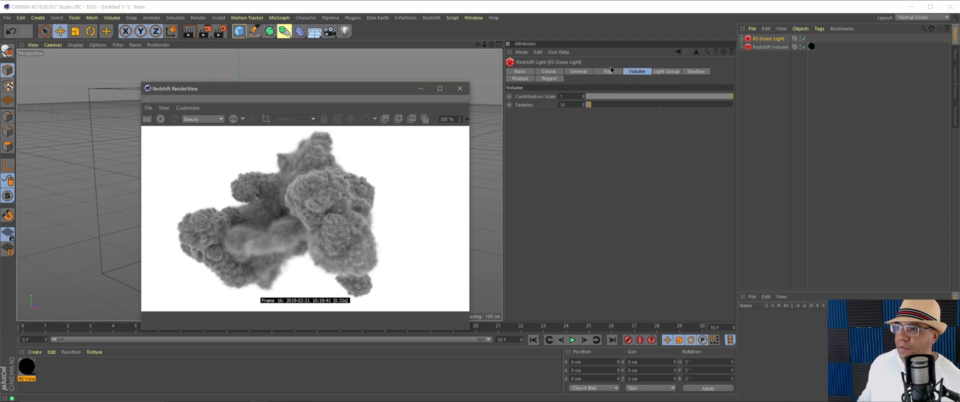
# - Show the dome light's general settings and switch to Adobe Bridge with the HDRI_Lighting probes folder open
pyautogui.click(584, 72)
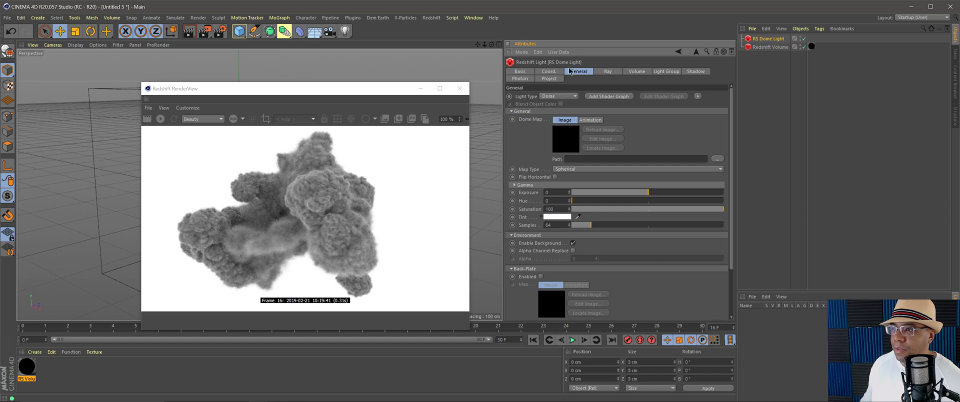
pyautogui.click(715, 159)
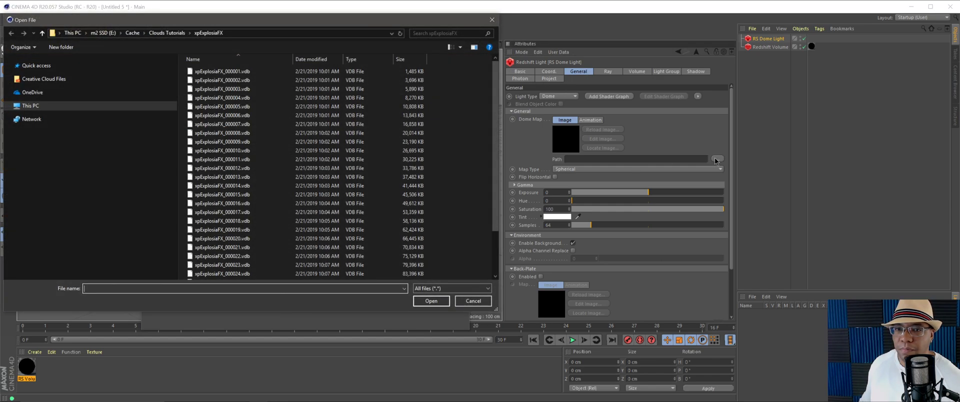
pyautogui.click(473, 300)
pyautogui.click(10, 393)
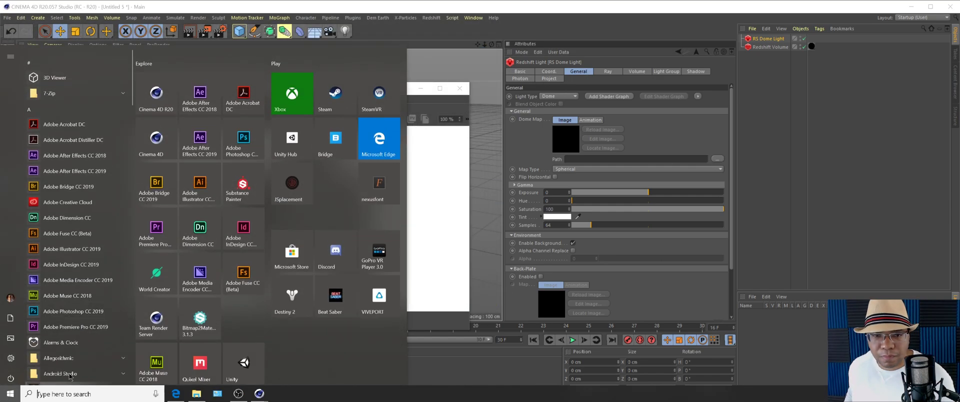
pyautogui.press('Escape')
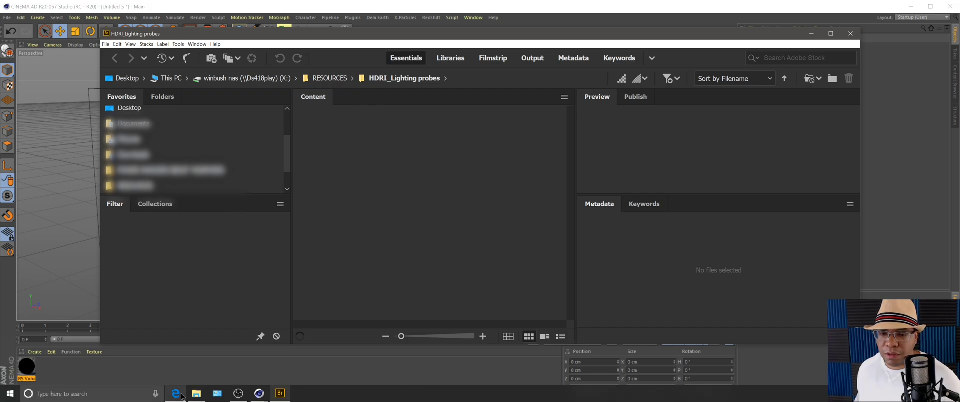
# - Switch to the browser and examine the Table Mountain 1 HDRI and its download sizes on HDRI Haven
pyautogui.click(180, 395)
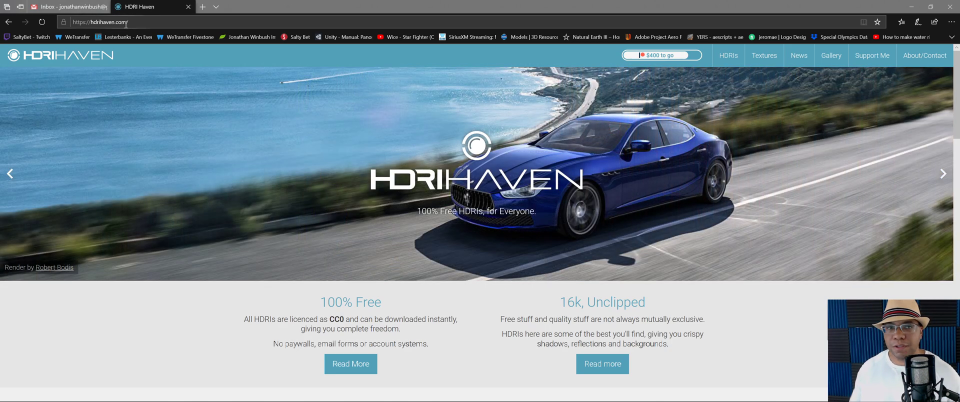
pyautogui.click(9, 22)
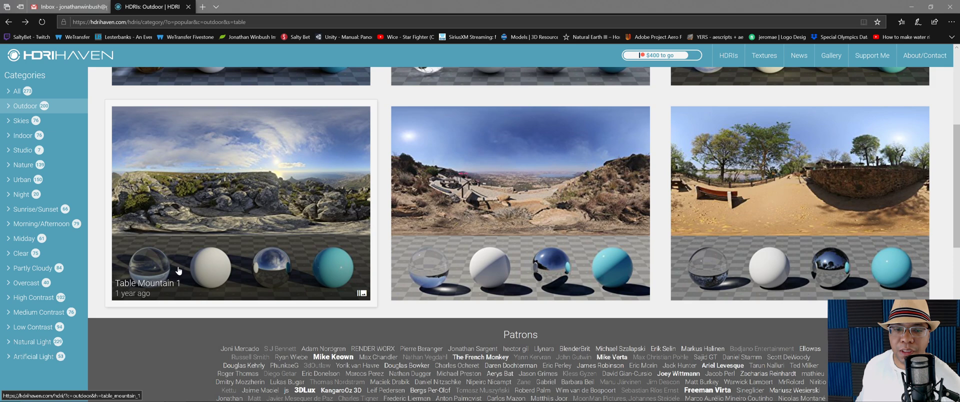
pyautogui.click(283, 183)
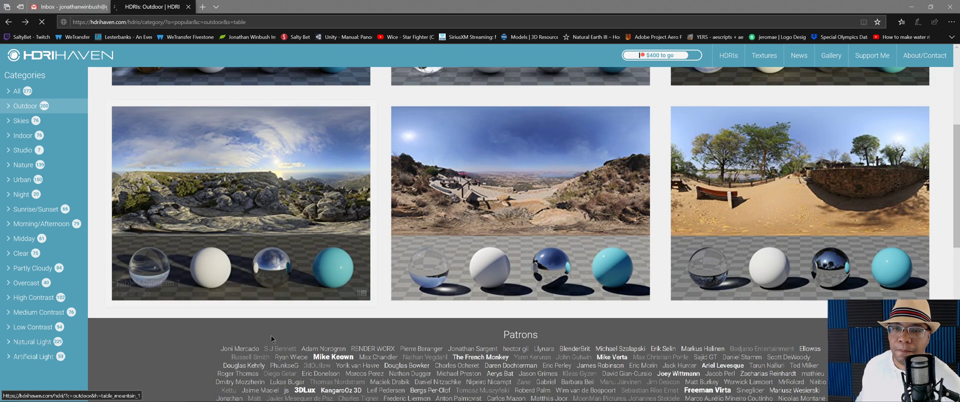
pyautogui.scroll(-10, 413, 241)
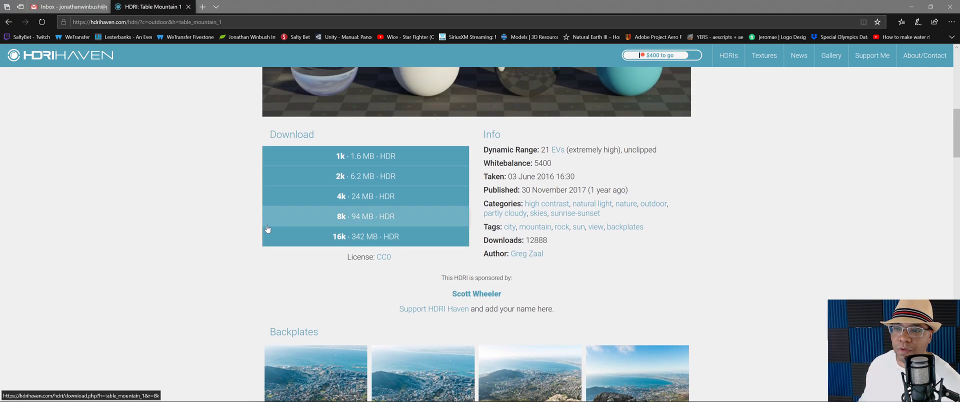
pyautogui.scroll(4, 376, 224)
pyautogui.scroll(4, 376, 228)
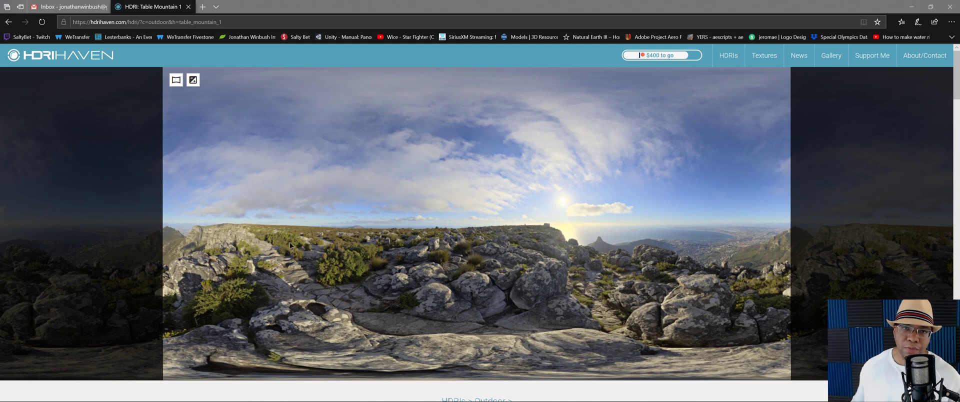
pyautogui.click(911, 6)
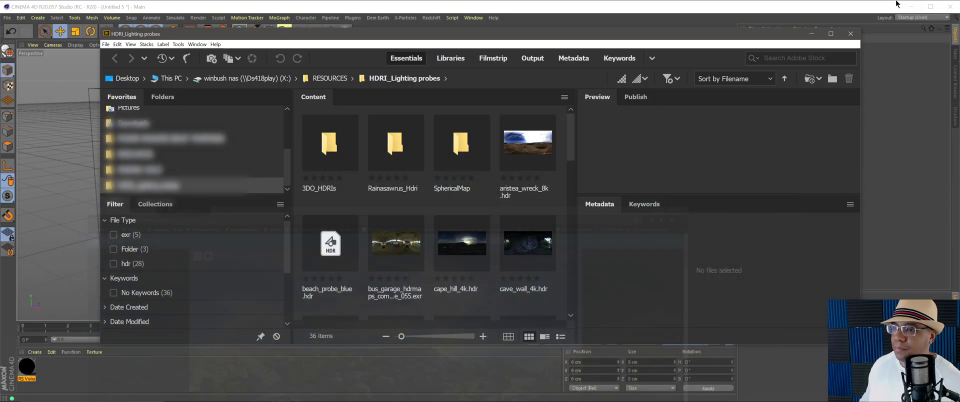
# - Find table_mountain_1_8k.hdr in Adobe Bridge and load it as the dome light's Dome Map in Cinema 4D
pyautogui.moveTo(574, 146); pyautogui.dragTo(587, 274)
pyautogui.click(396, 252)
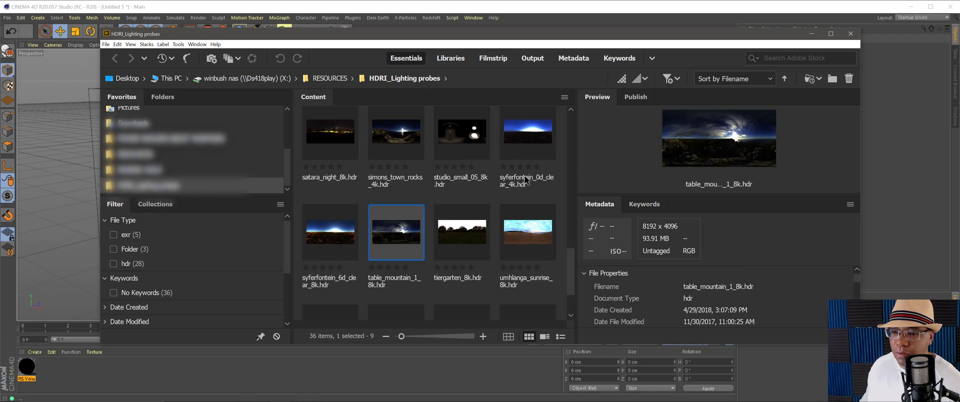
pyautogui.moveTo(574, 35); pyautogui.dragTo(293, 38)
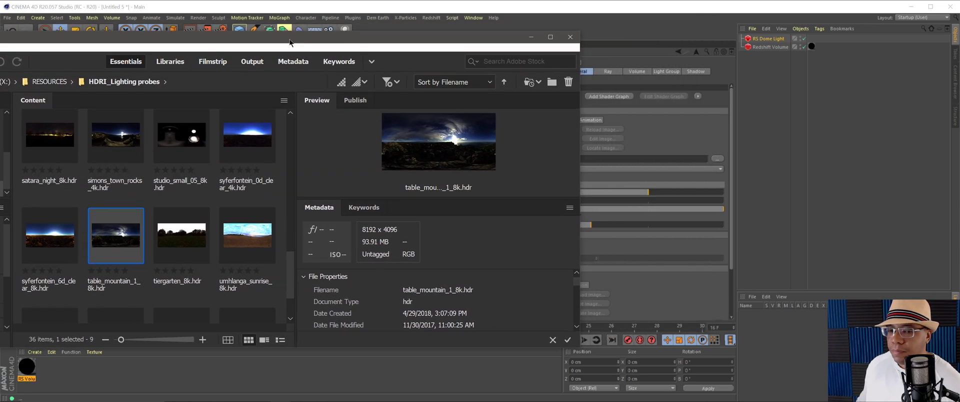
pyautogui.moveTo(116, 249); pyautogui.dragTo(719, 158)
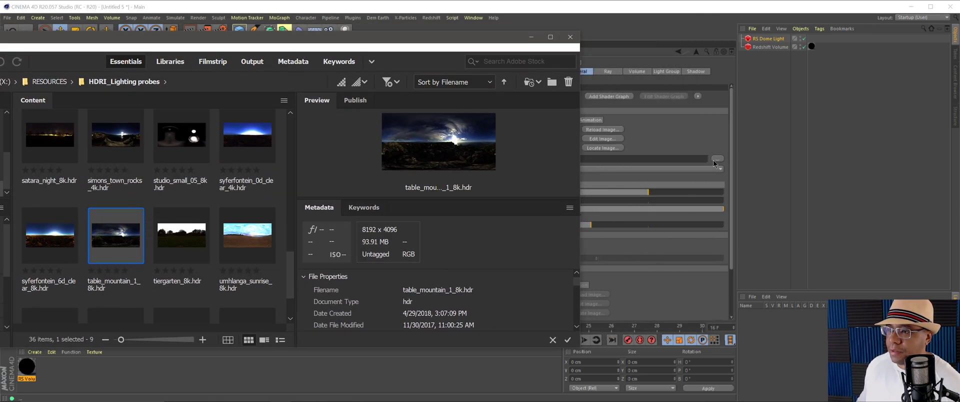
pyautogui.click(682, 142)
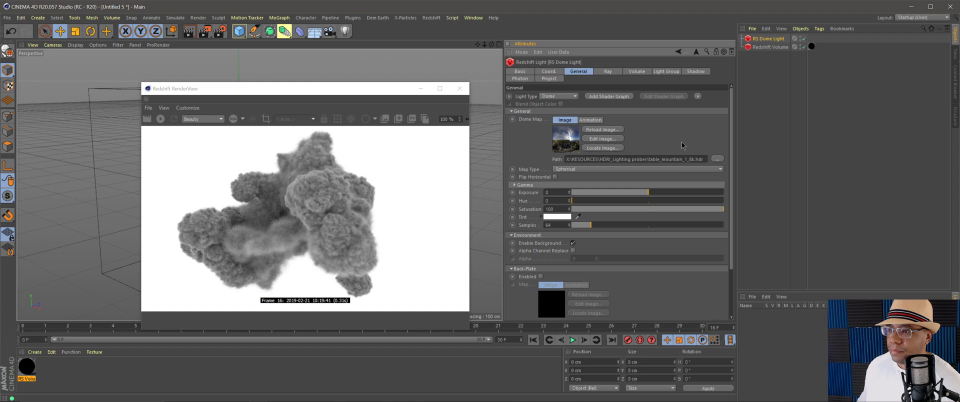
# - Re-render the HDRI-lit cloud, then disable the dome light's Enable Background and enable Alpha Channel Replace
pyautogui.click(174, 119)
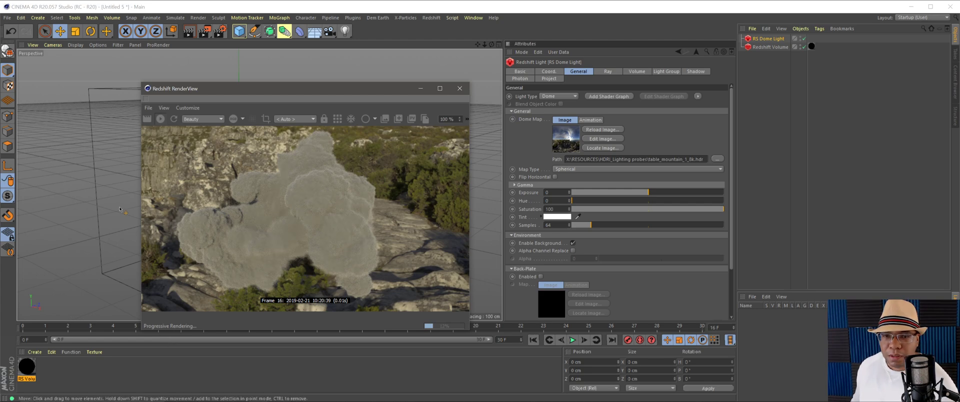
pyautogui.keyDown('alt'); pyautogui.moveTo(117, 200); pyautogui.dragTo(148, 186); pyautogui.keyUp('alt')
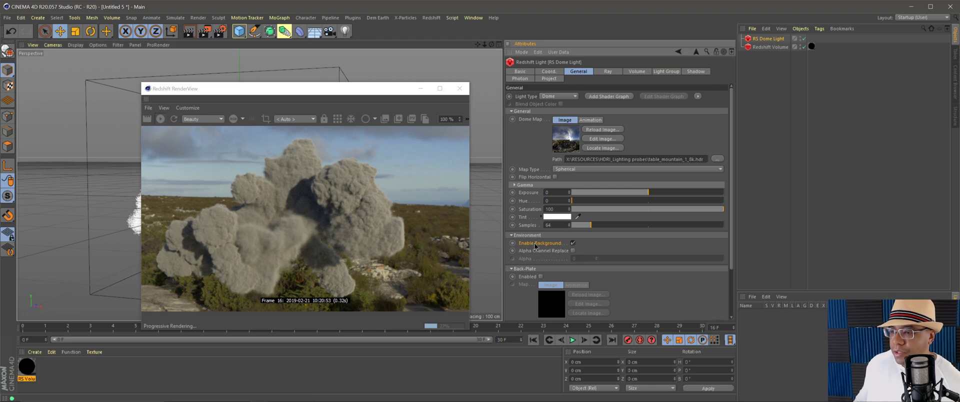
pyautogui.click(573, 243)
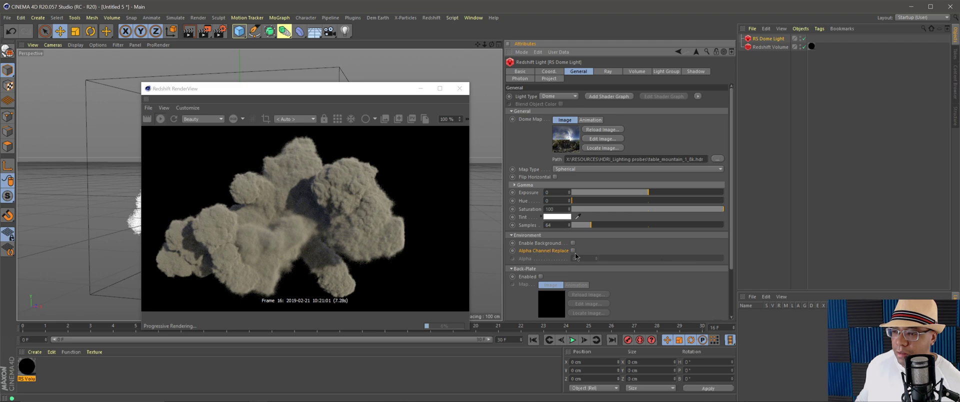
pyautogui.click(573, 251)
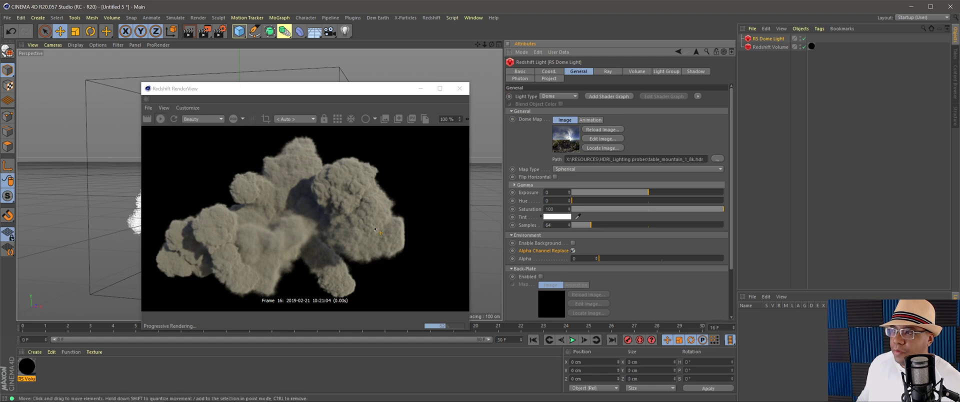
# - Set the RS Volume material's Scatter Coefficient to about 4.41 and refresh the render
pyautogui.click(27, 367)
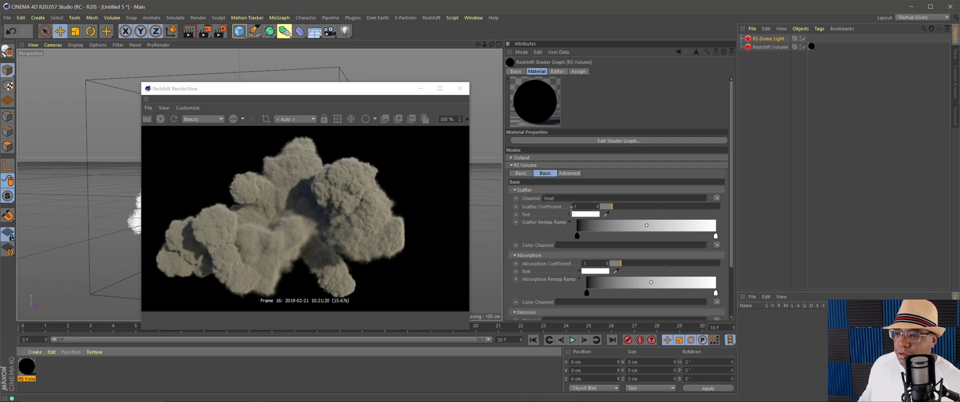
pyautogui.moveTo(609, 209); pyautogui.dragTo(670, 206)
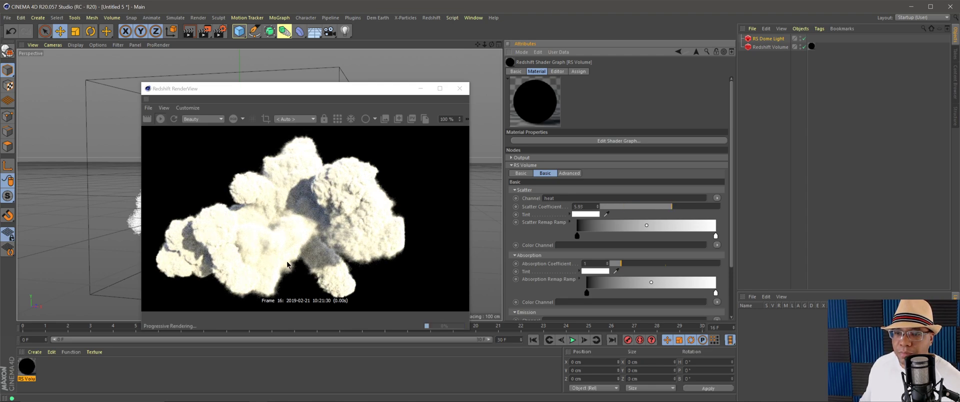
pyautogui.click(633, 193)
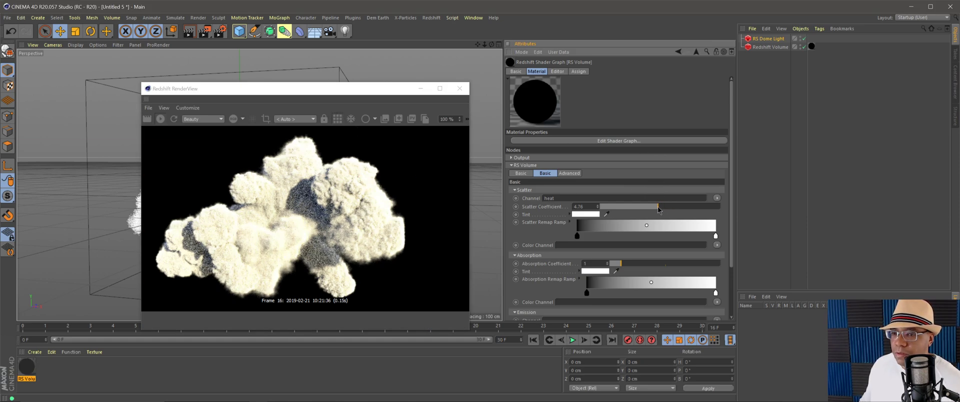
pyautogui.moveTo(665, 210); pyautogui.dragTo(642, 210)
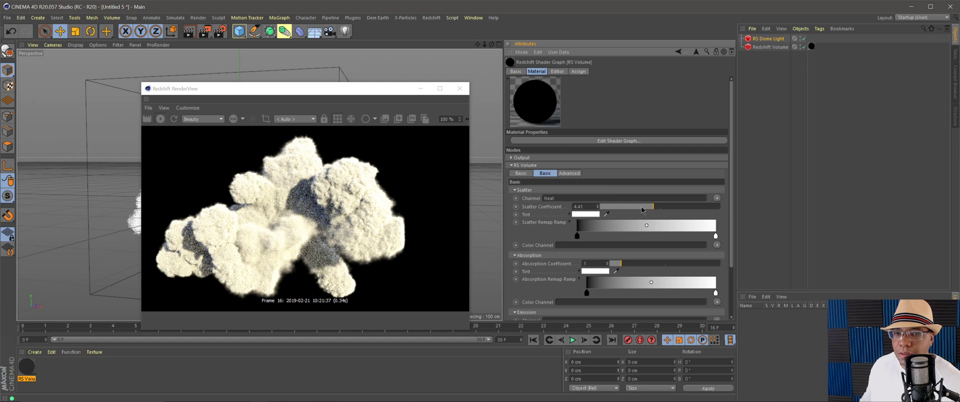
pyautogui.click(176, 122)
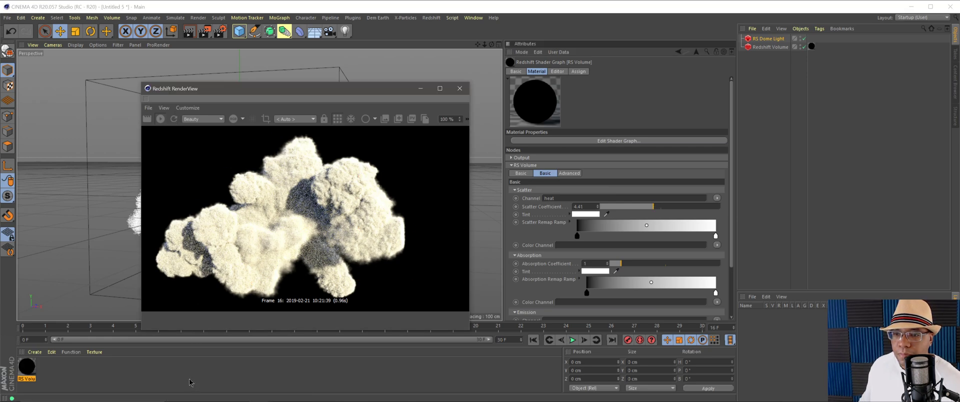
# - Set the scene's renderer to Redshift in the render settings
pyautogui.click(221, 32)
pyautogui.click(221, 31)
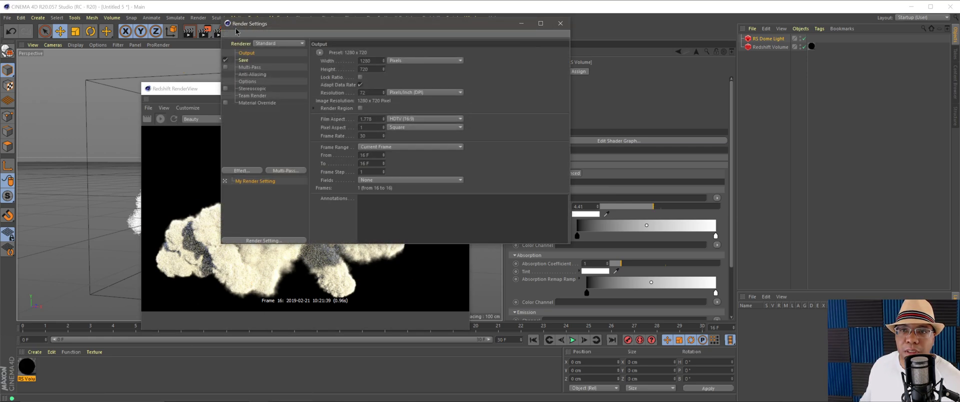
pyautogui.click(269, 44)
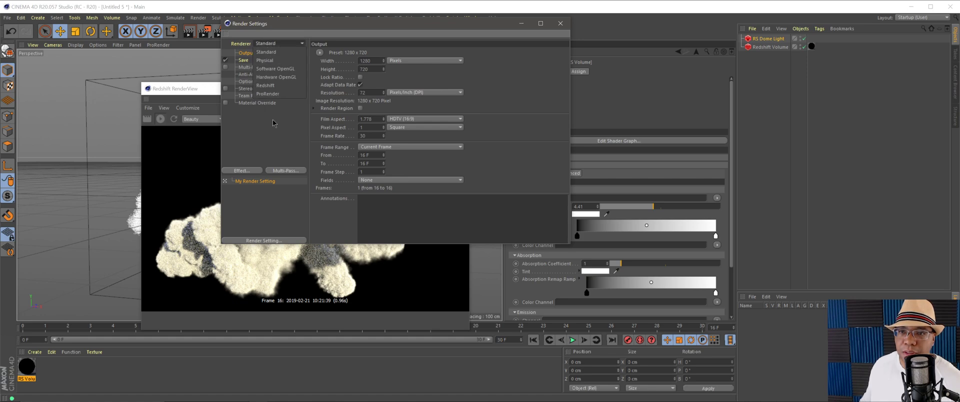
pyautogui.click(275, 89)
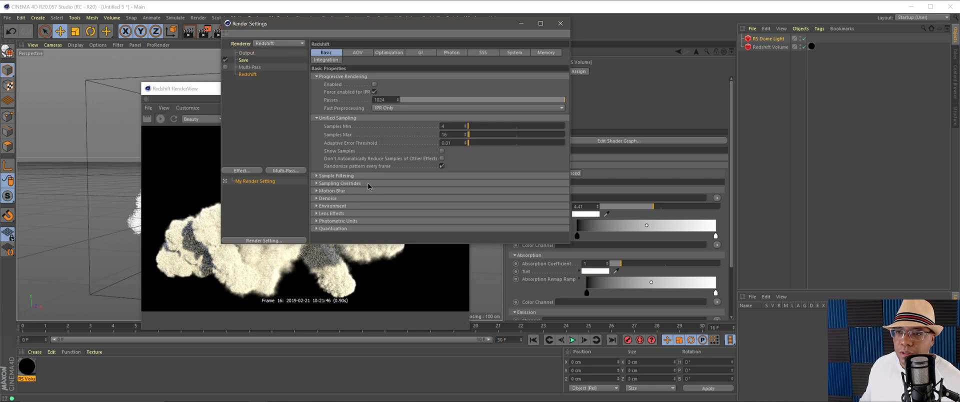
# - Turn off forced progressive rendering for IPR and set the unified sampling Samples Max to 64
pyautogui.click(450, 135)
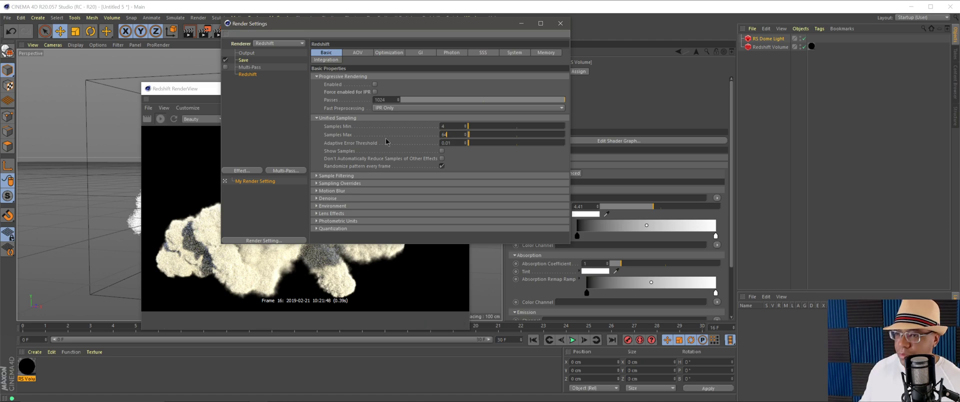
pyautogui.press('Return')
pyautogui.click(560, 23)
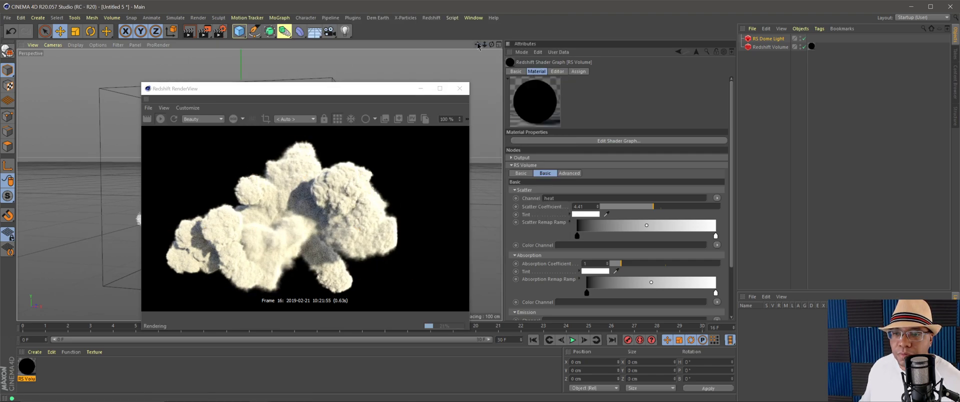
# - Set the RS Volume material's Absorption Coefficient to about 1.03 and its Scatter Coefficient to about 3.17
pyautogui.keyDown('alt'); pyautogui.moveTo(485, 206); pyautogui.dragTo(506, 212); pyautogui.keyUp('alt')
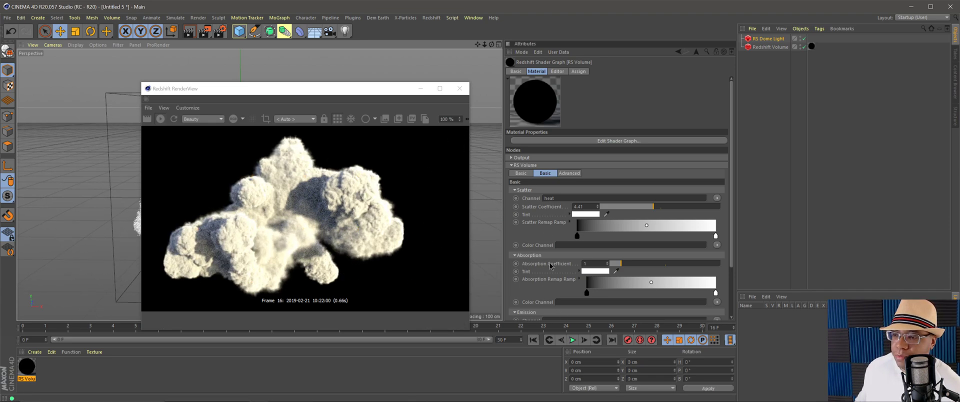
pyautogui.moveTo(625, 265)
pyautogui.mouseDown()
pyautogui.moveTo(694, 265)
pyautogui.moveTo(625, 267)
pyautogui.mouseUp()
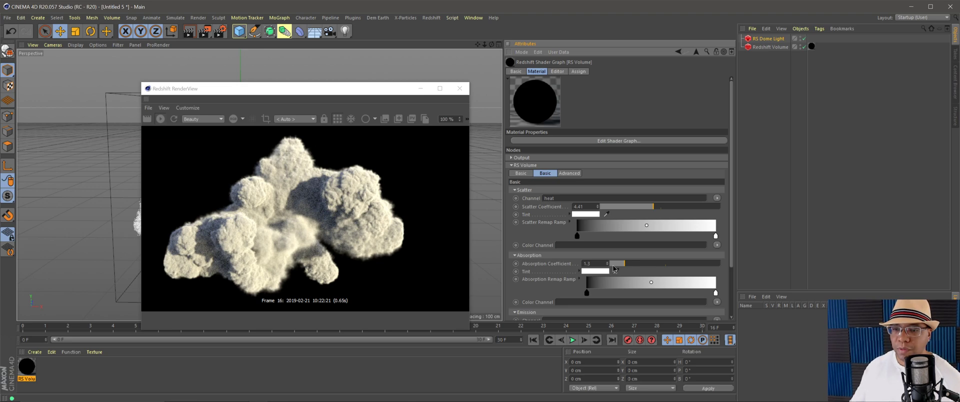
pyautogui.moveTo(615, 269); pyautogui.dragTo(612, 269)
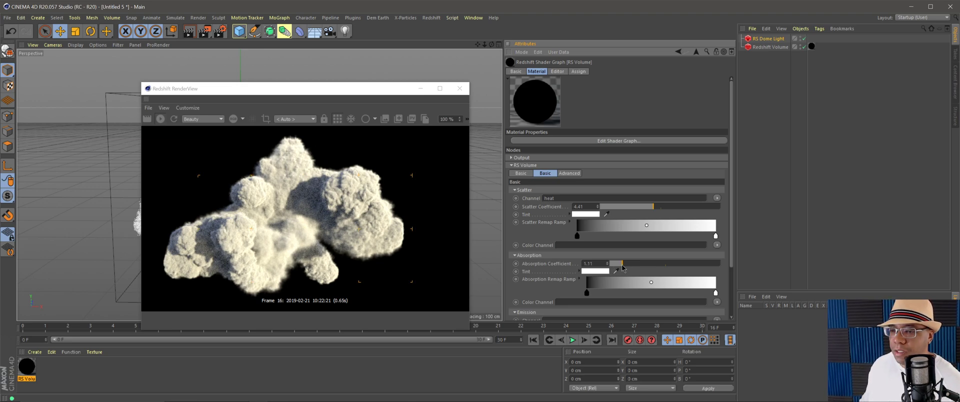
pyautogui.moveTo(653, 207); pyautogui.dragTo(639, 209)
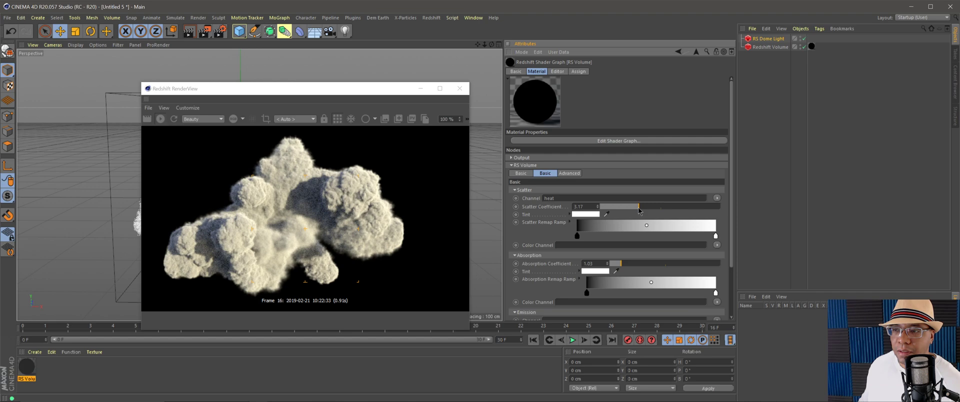
# - Set the RS Dome Light's Exposure to 0.5 and rotate its heading by a few degrees
pyautogui.moveTo(350, 90); pyautogui.dragTo(344, 78)
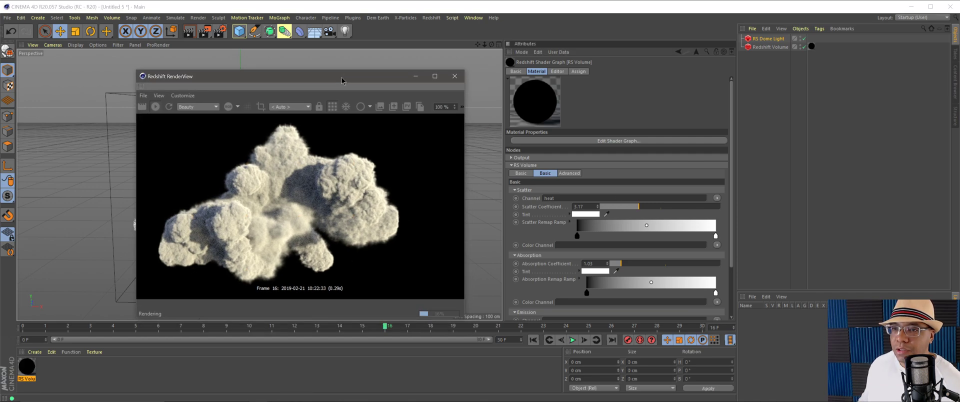
pyautogui.click(769, 39)
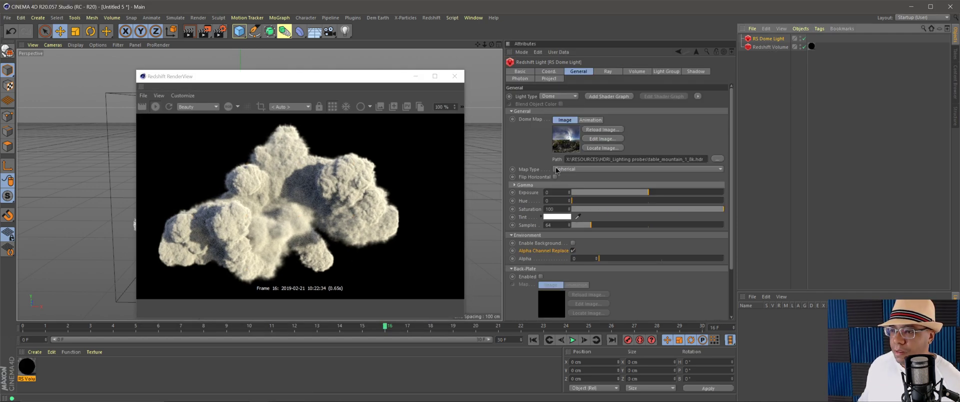
pyautogui.click(557, 195)
pyautogui.write('0.5')
pyautogui.press('Return')
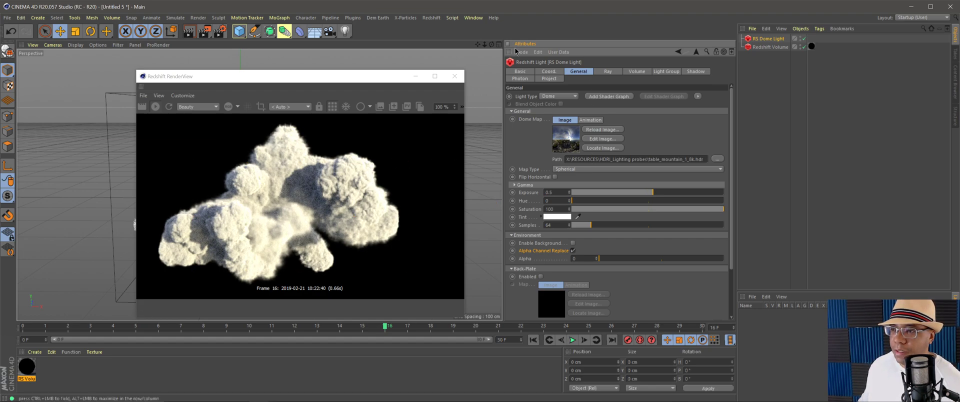
pyautogui.click(551, 72)
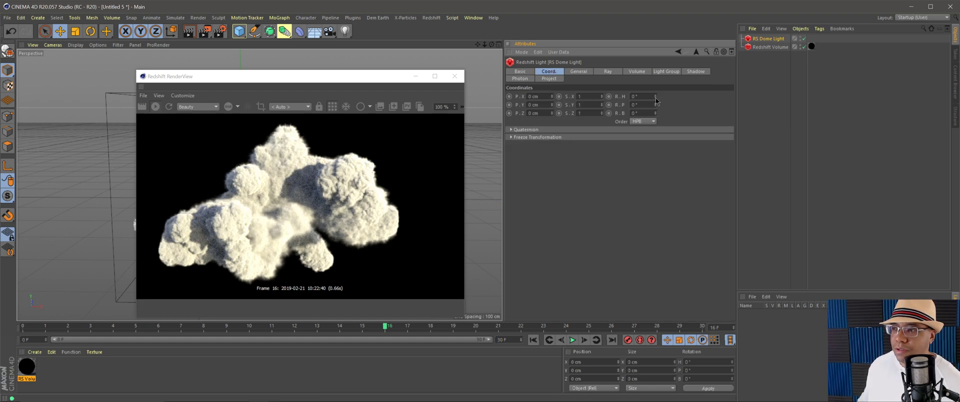
pyautogui.moveTo(654, 95)
pyautogui.mouseDown()
pyautogui.moveTo(655, 79)
pyautogui.moveTo(659, 96)
pyautogui.mouseUp()
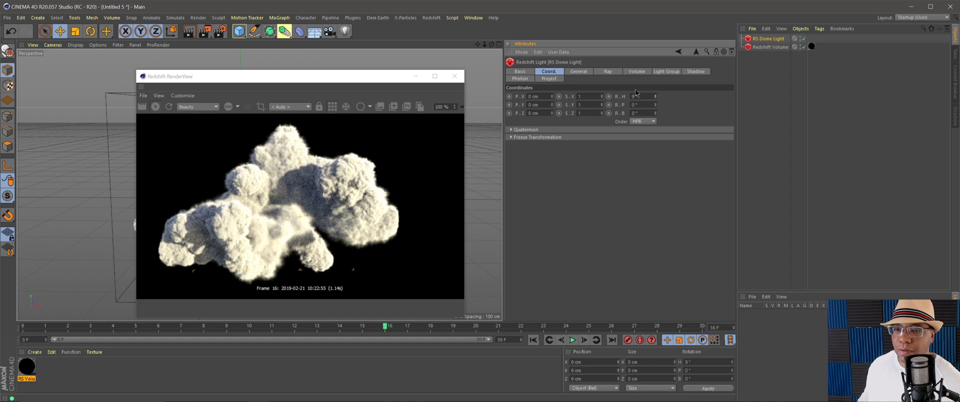
# - Set the RS Volume material's Scatter Coefficient to 2.5
pyautogui.click(27, 379)
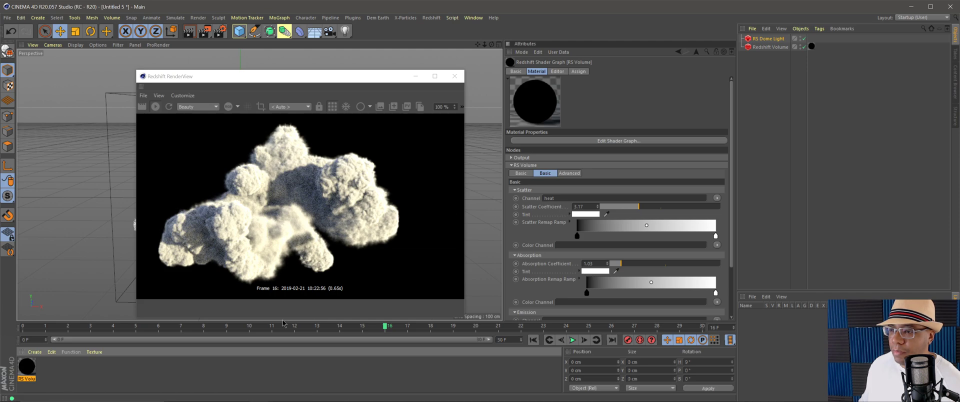
pyautogui.doubleClick(592, 205)
pyautogui.write('2.5')
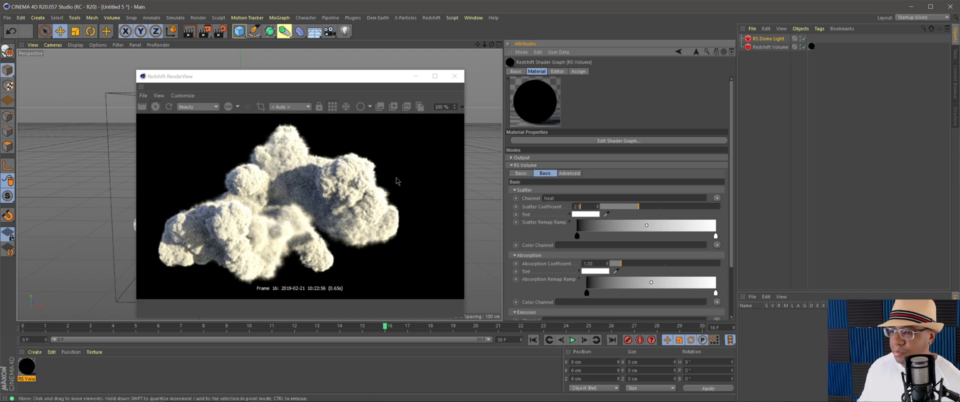
pyautogui.press('Return')
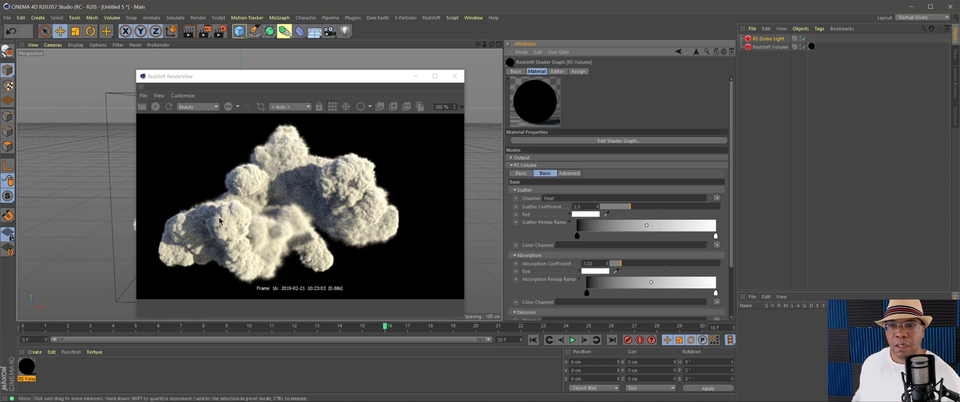
# - Raise the unified sampling Samples Max to 128 in the Redshift render settings
pyautogui.moveTo(287, 81)
pyautogui.mouseDown()
pyautogui.moveTo(579, 147)
pyautogui.moveTo(317, 106)
pyautogui.moveTo(367, 126)
pyautogui.moveTo(317, 84)
pyautogui.moveTo(274, 88)
pyautogui.mouseUp()
pyautogui.click(220, 31)
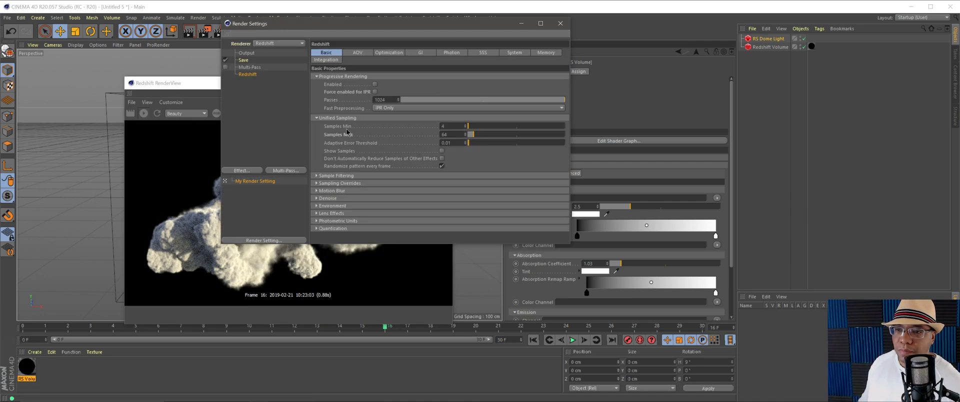
pyautogui.doubleClick(450, 135)
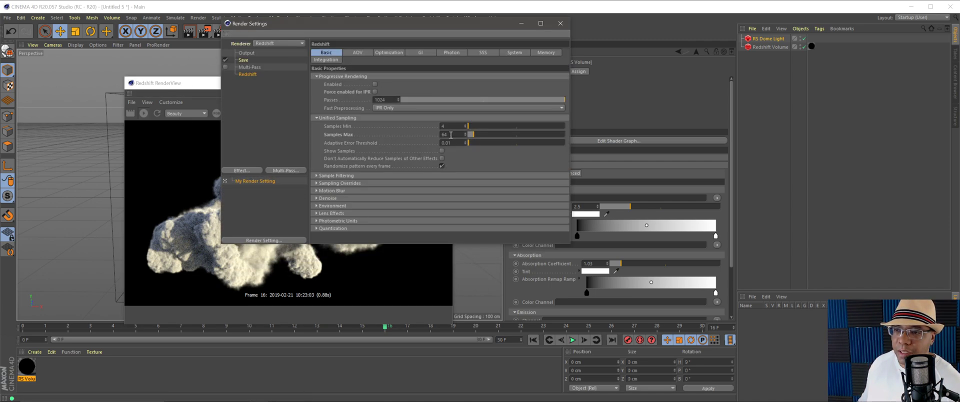
pyautogui.write('128')
pyautogui.press('Return')
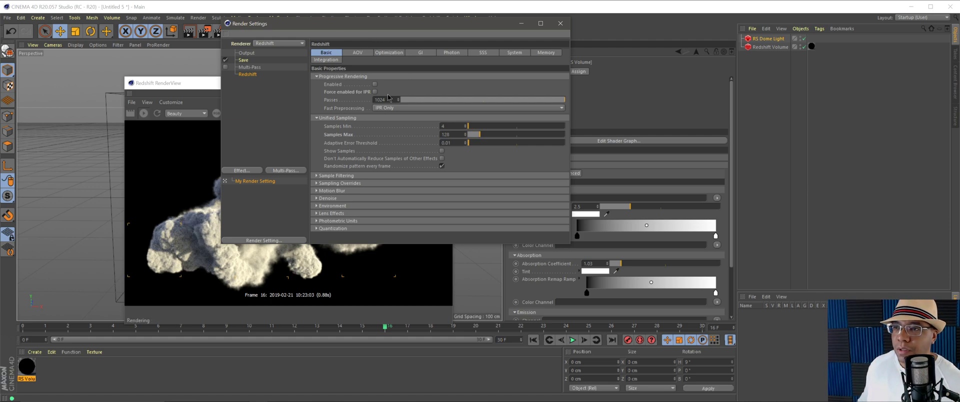
# - Set the primary GI engine to Irradiance Cache and the secondary GI engine to Irradiance Point Cloud
pyautogui.click(420, 53)
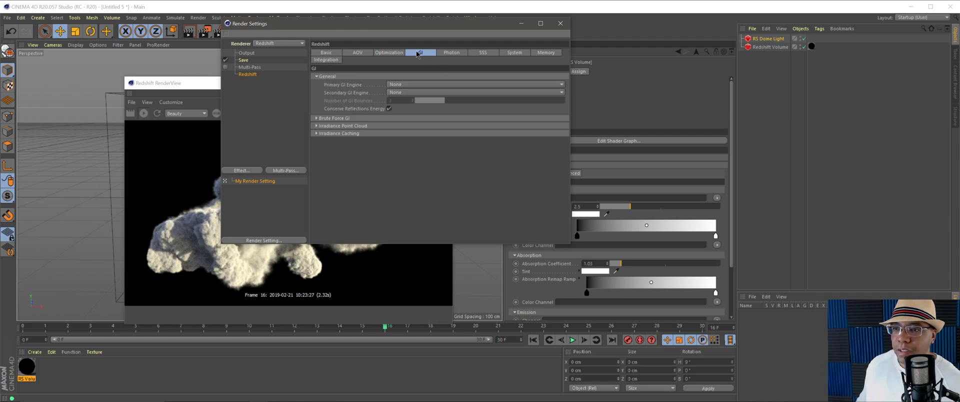
pyautogui.click(398, 85)
pyautogui.click(423, 110)
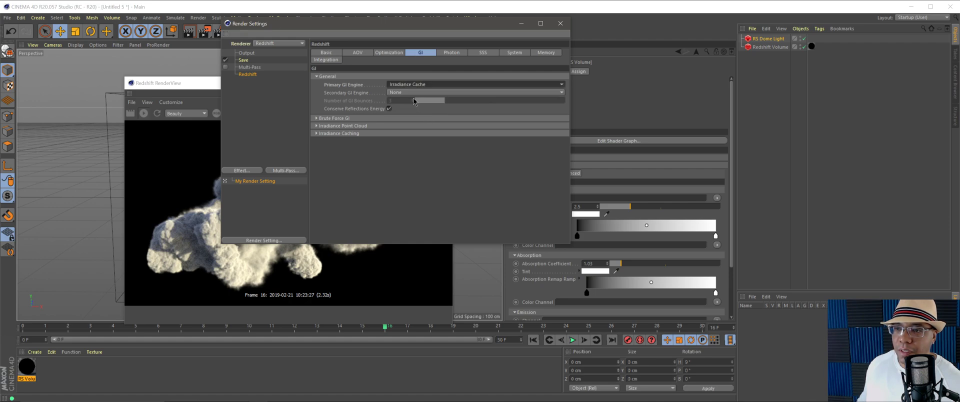
pyautogui.click(405, 93)
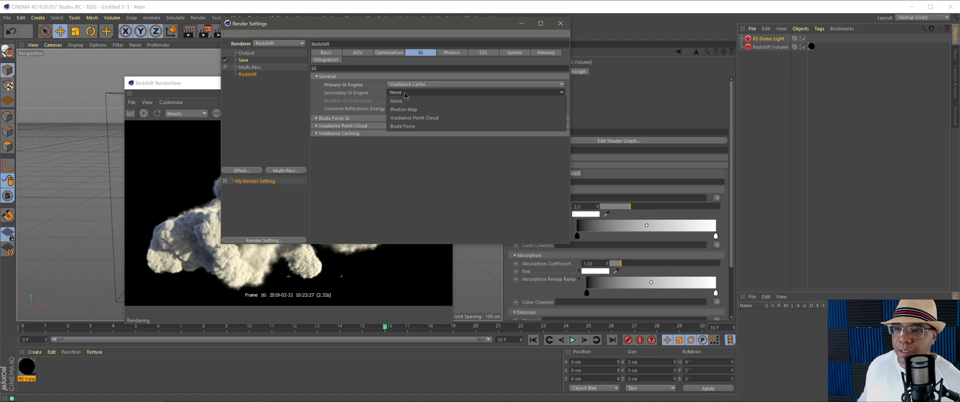
pyautogui.click(421, 119)
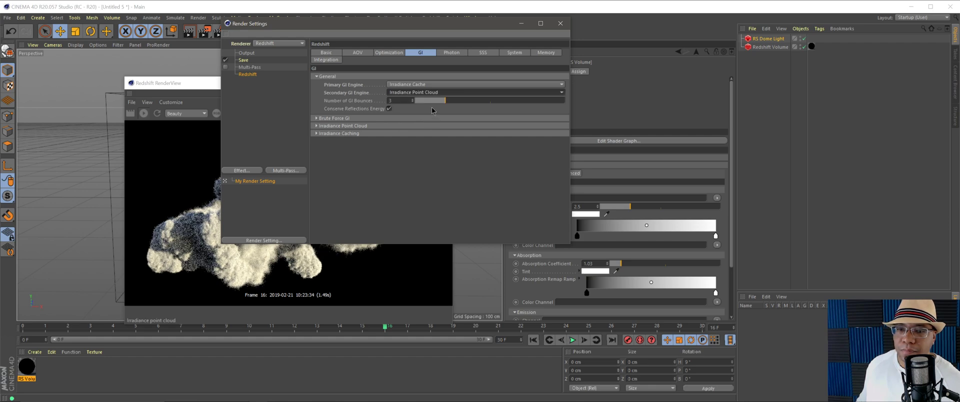
pyautogui.moveTo(333, 29); pyautogui.dragTo(510, 61)
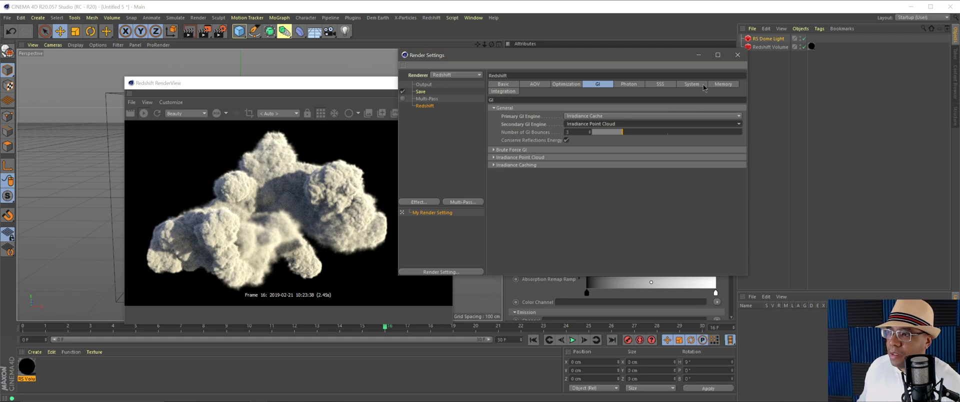
pyautogui.click(556, 87)
pyautogui.click(596, 86)
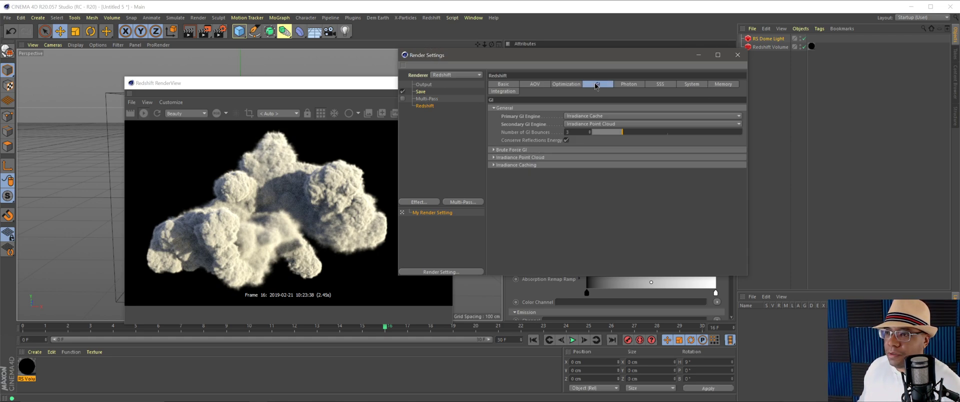
# - Enable the Alpha Channel for the saved image and set its format to OpenEXR
pyautogui.click(421, 92)
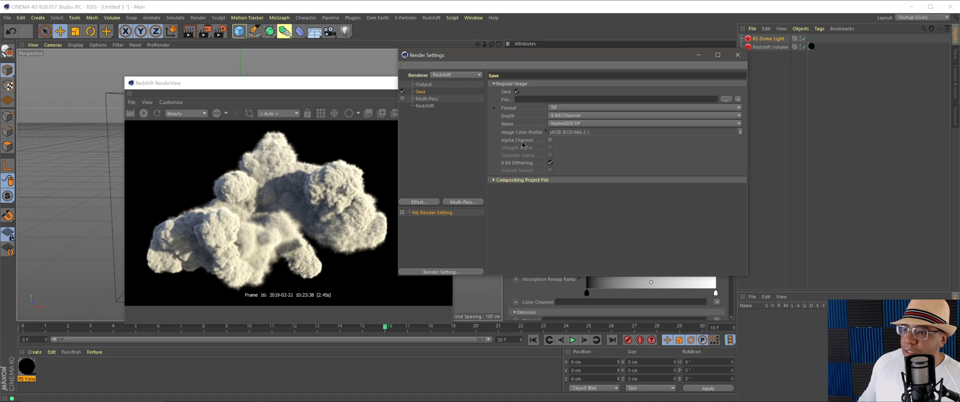
pyautogui.click(512, 140)
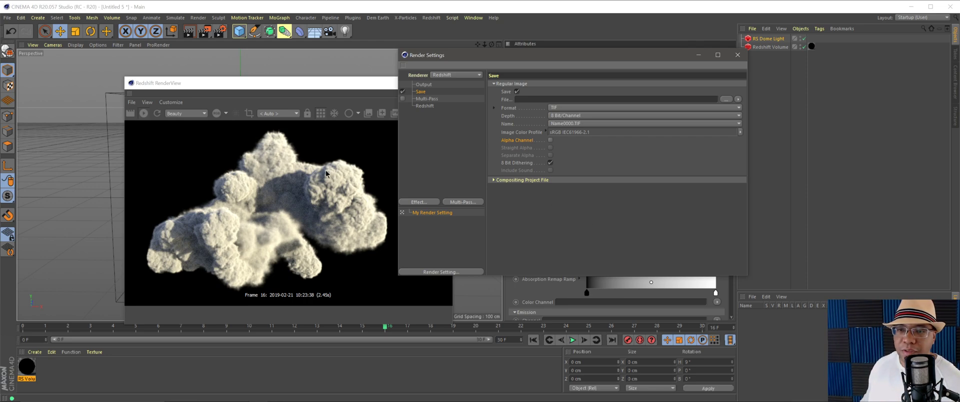
pyautogui.click(549, 142)
pyautogui.click(554, 108)
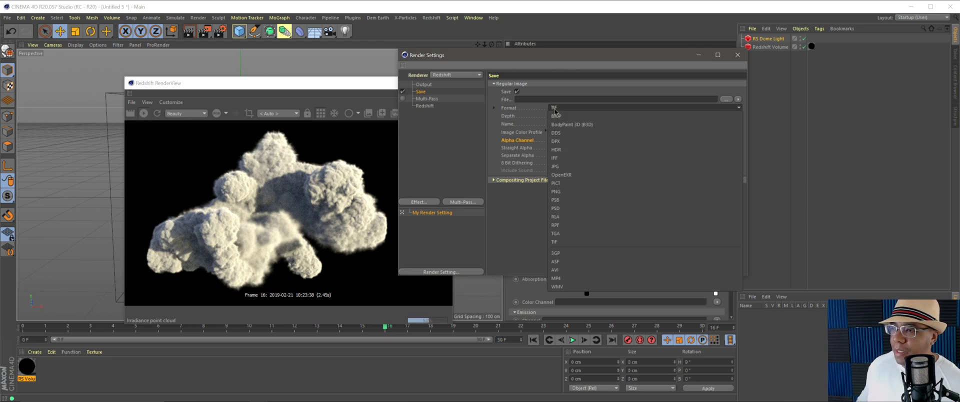
pyautogui.click(564, 175)
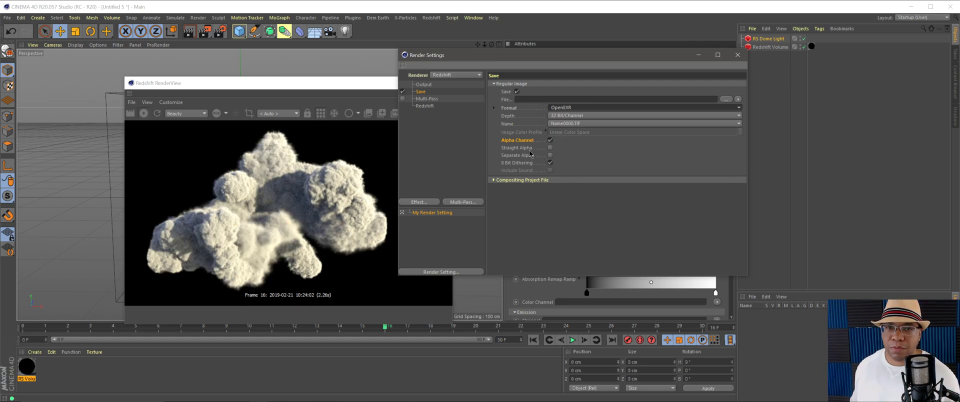
# - Frame the cloud from a slightly different angle and add a standard Redshift camera from that view
pyautogui.click(475, 288)
pyautogui.moveTo(475, 288)
pyautogui.keyDown('alt'); pyautogui.mouseDown()
pyautogui.moveTo(486, 275)
pyautogui.moveTo(485, 295)
pyautogui.mouseUp(); pyautogui.keyUp('alt')
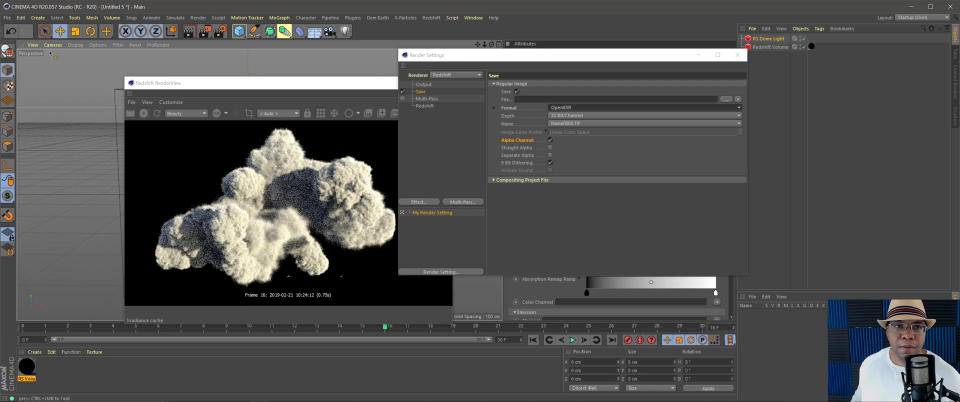
pyautogui.click(431, 17)
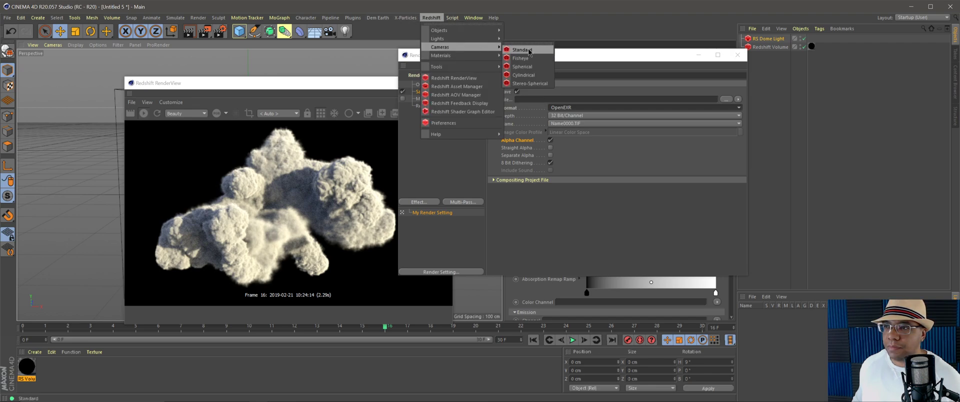
pyautogui.click(523, 50)
pyautogui.moveTo(655, 56); pyautogui.dragTo(703, 91)
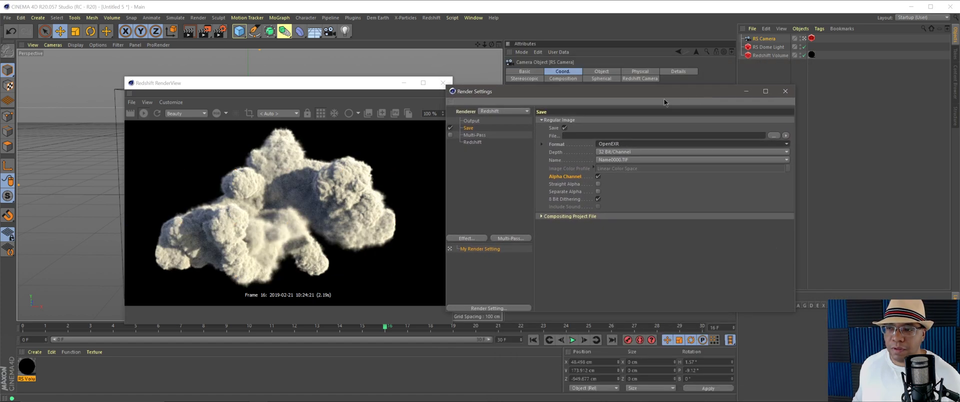
pyautogui.moveTo(573, 93); pyautogui.dragTo(549, 45)
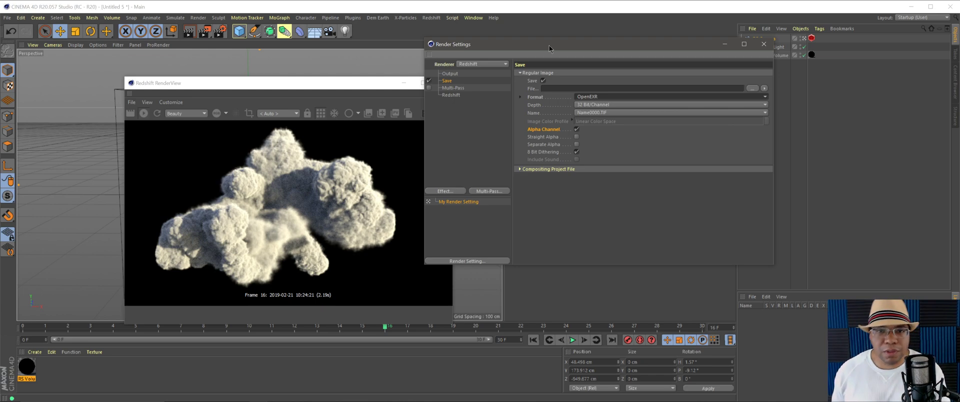